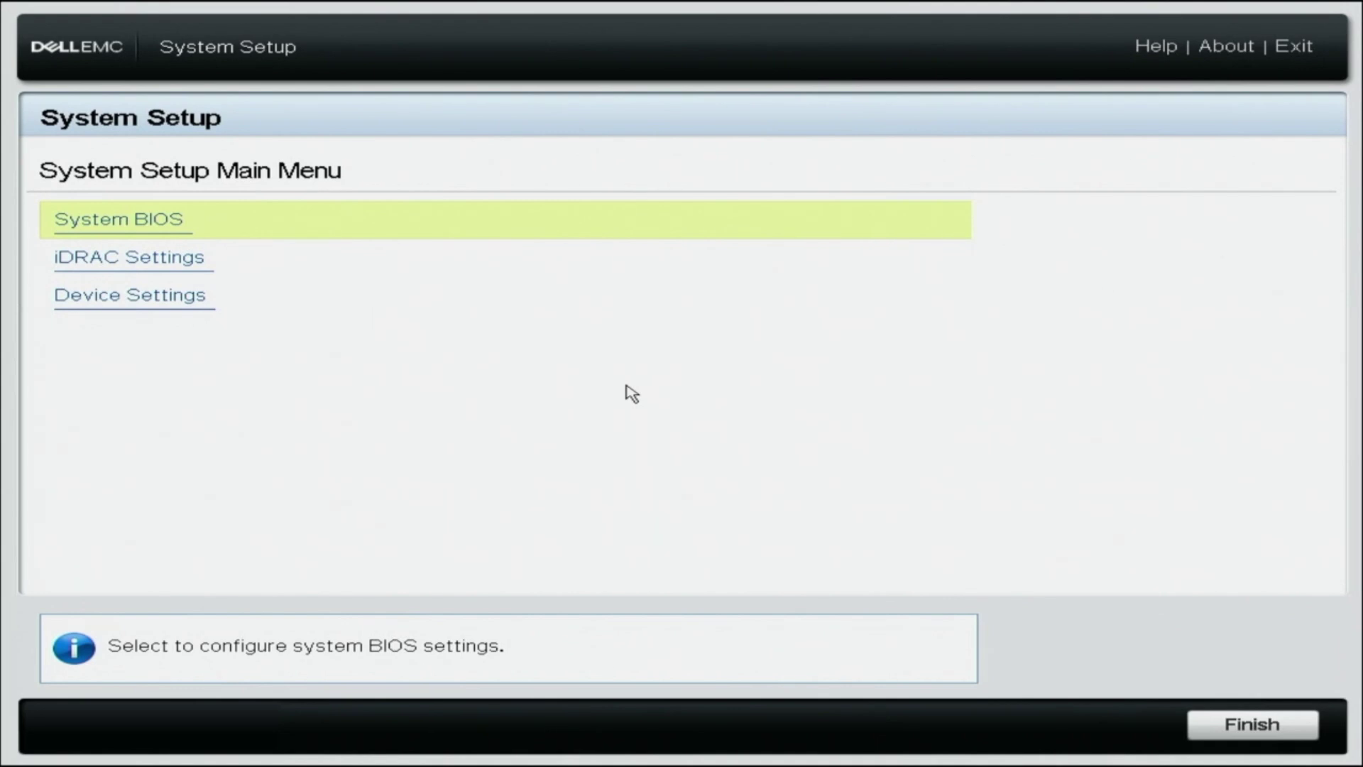
Step: Open the iDRAC Settings > Network page in Dell EMC System Setup
key("Down")
key("Return")
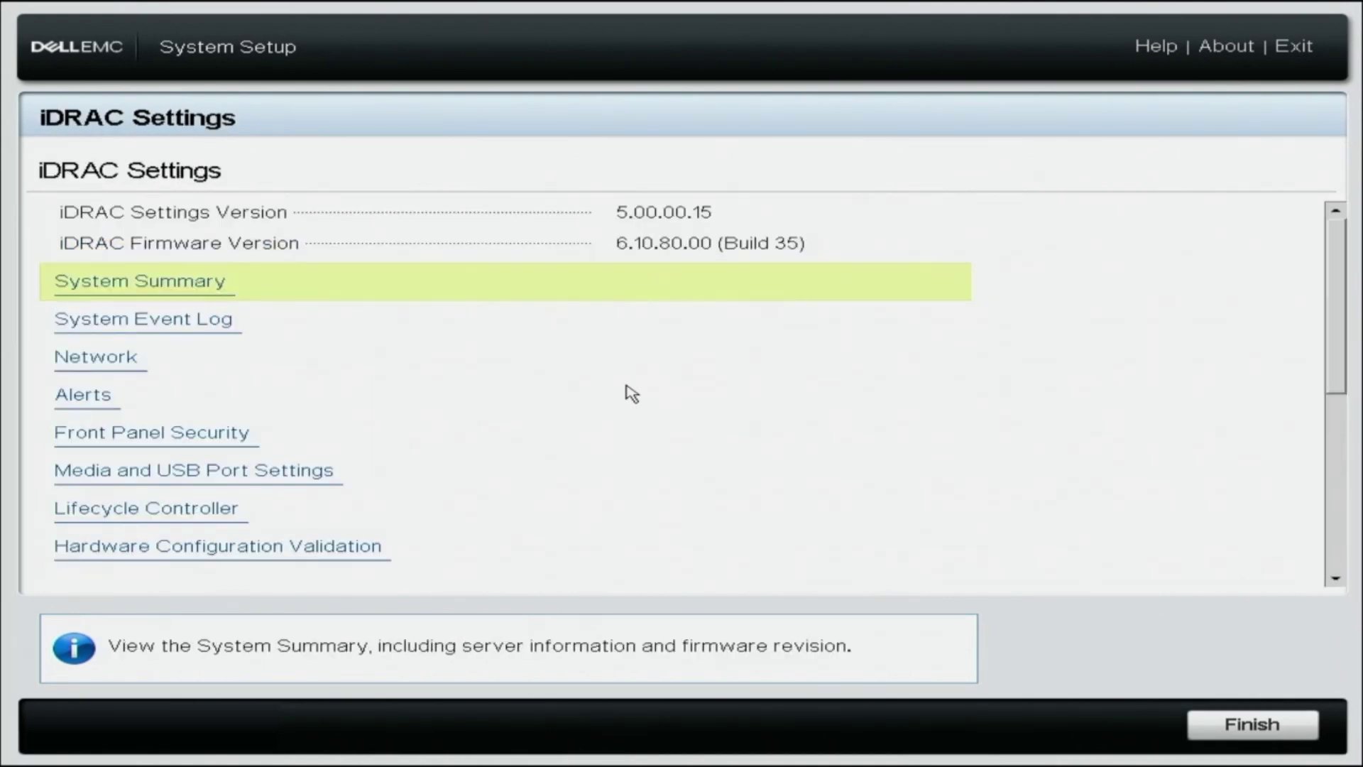
key("Up")
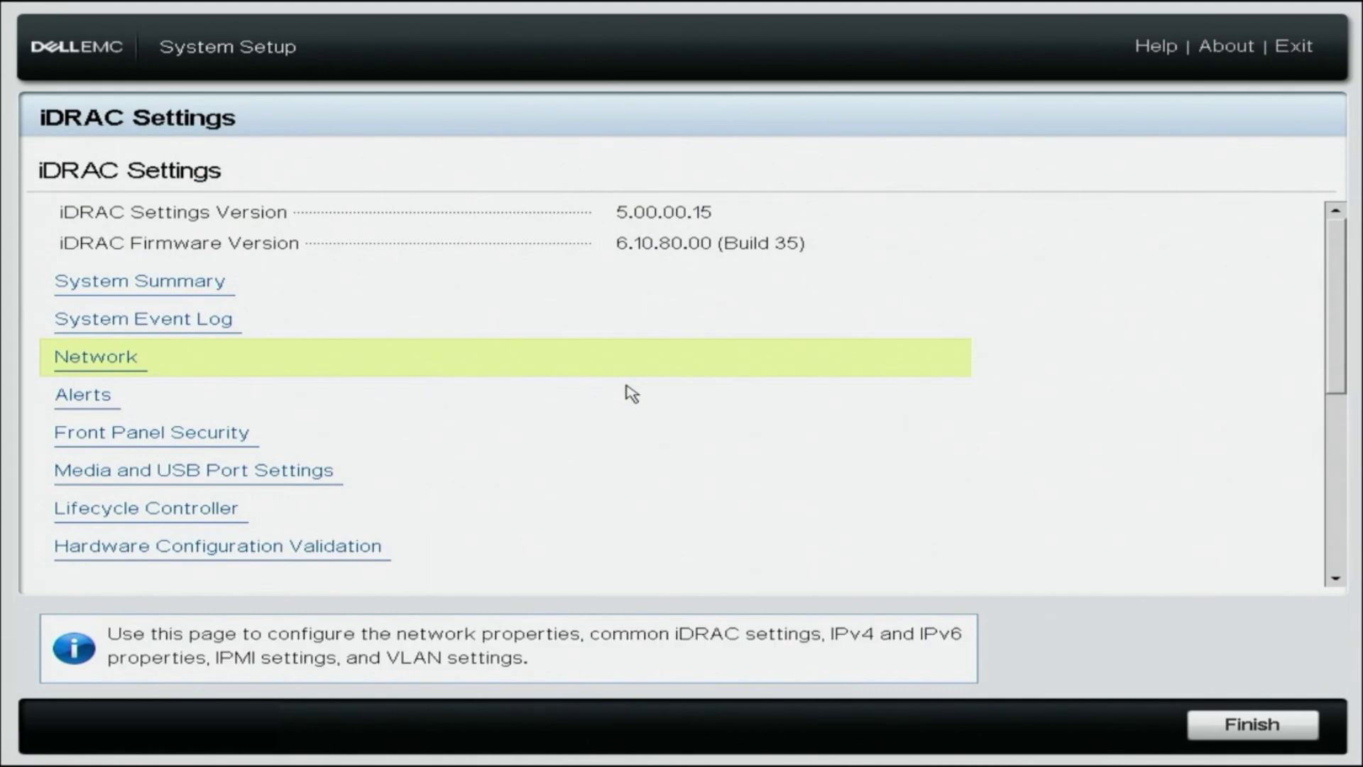
key("Return")
left_click(1336, 579)
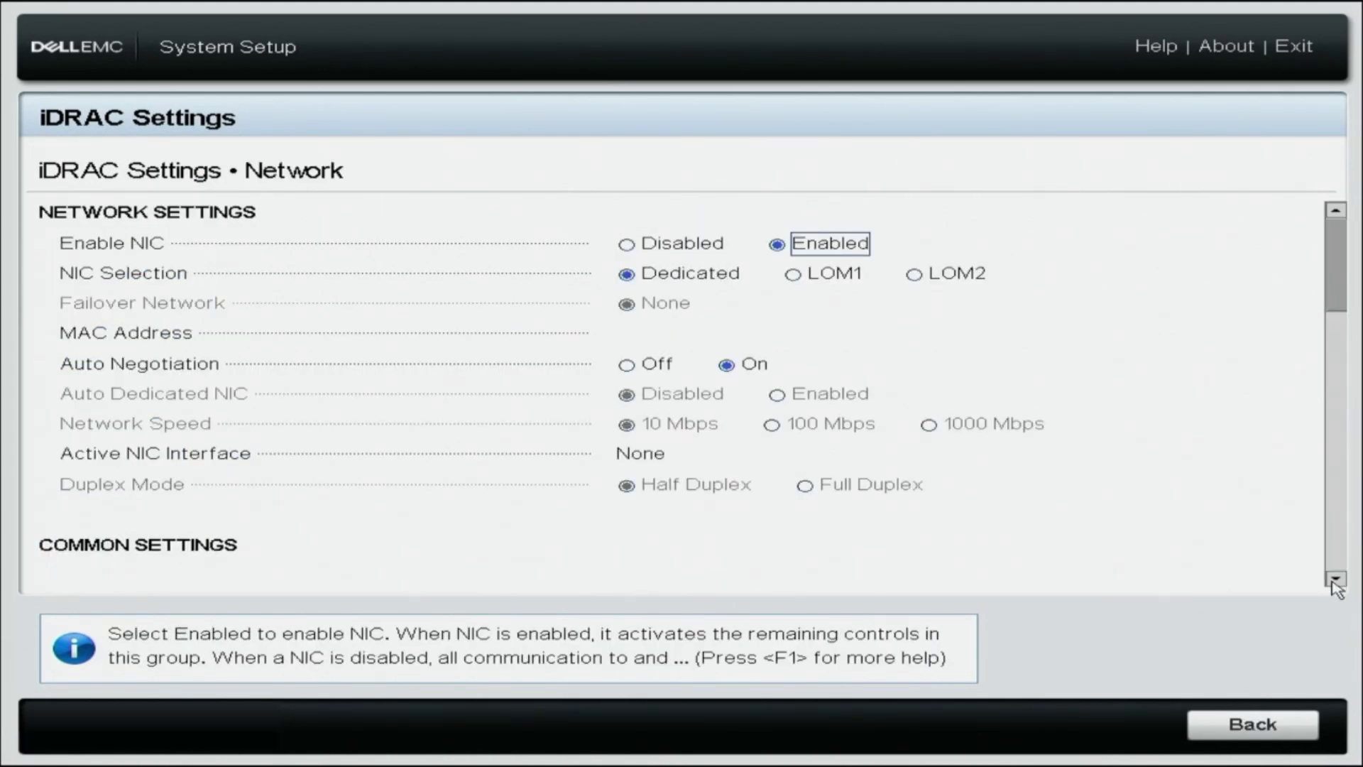
left_click(1335, 579)
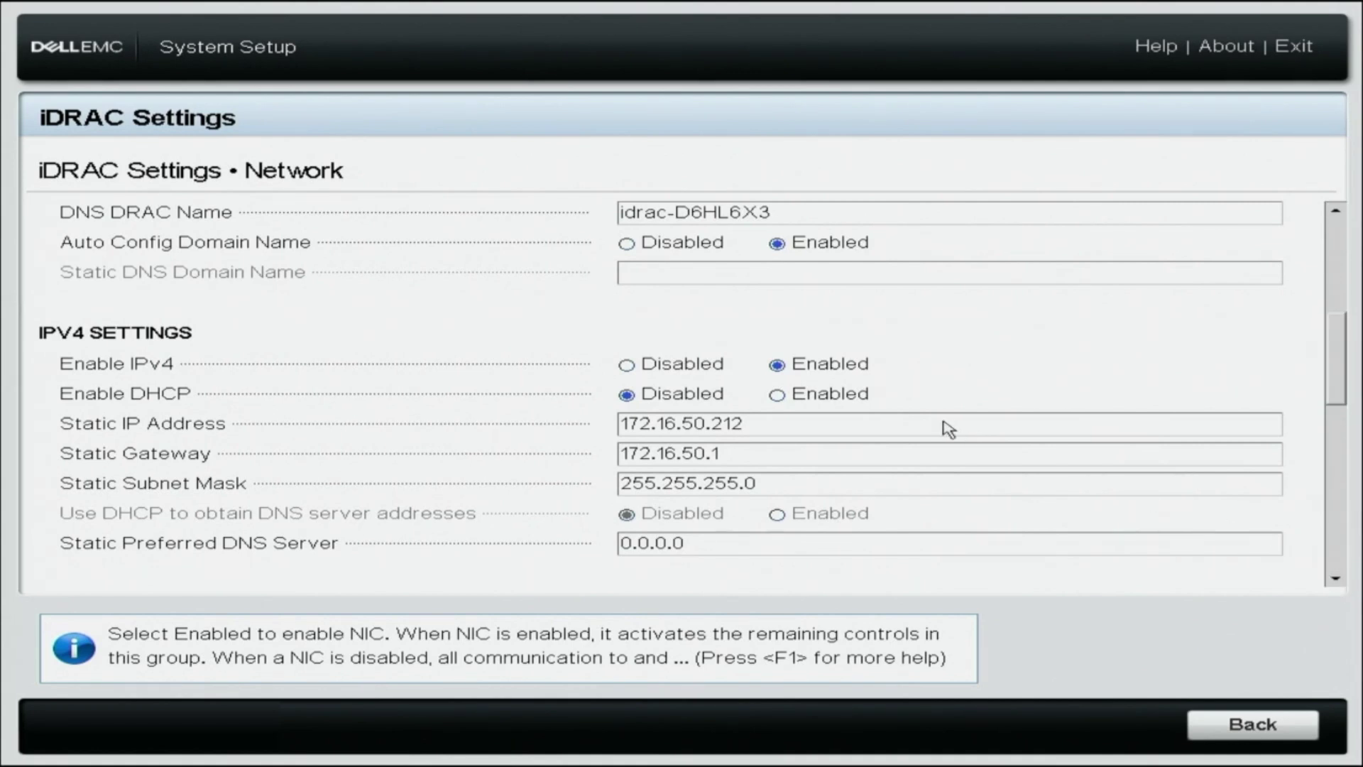
Step: Enable DHCP for IPv4 and for obtaining DNS server addresses, then go back to iDRAC Settings
left_click(781, 400)
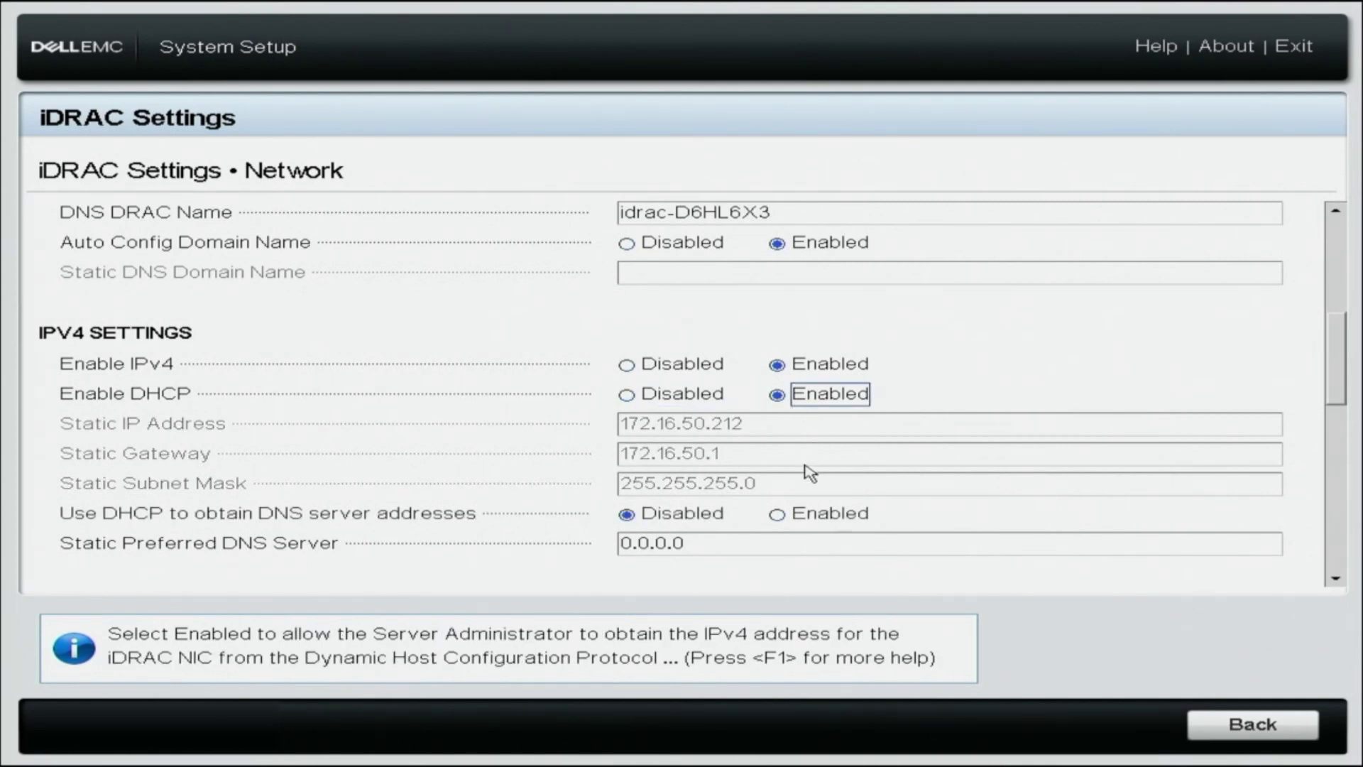
left_click(778, 514)
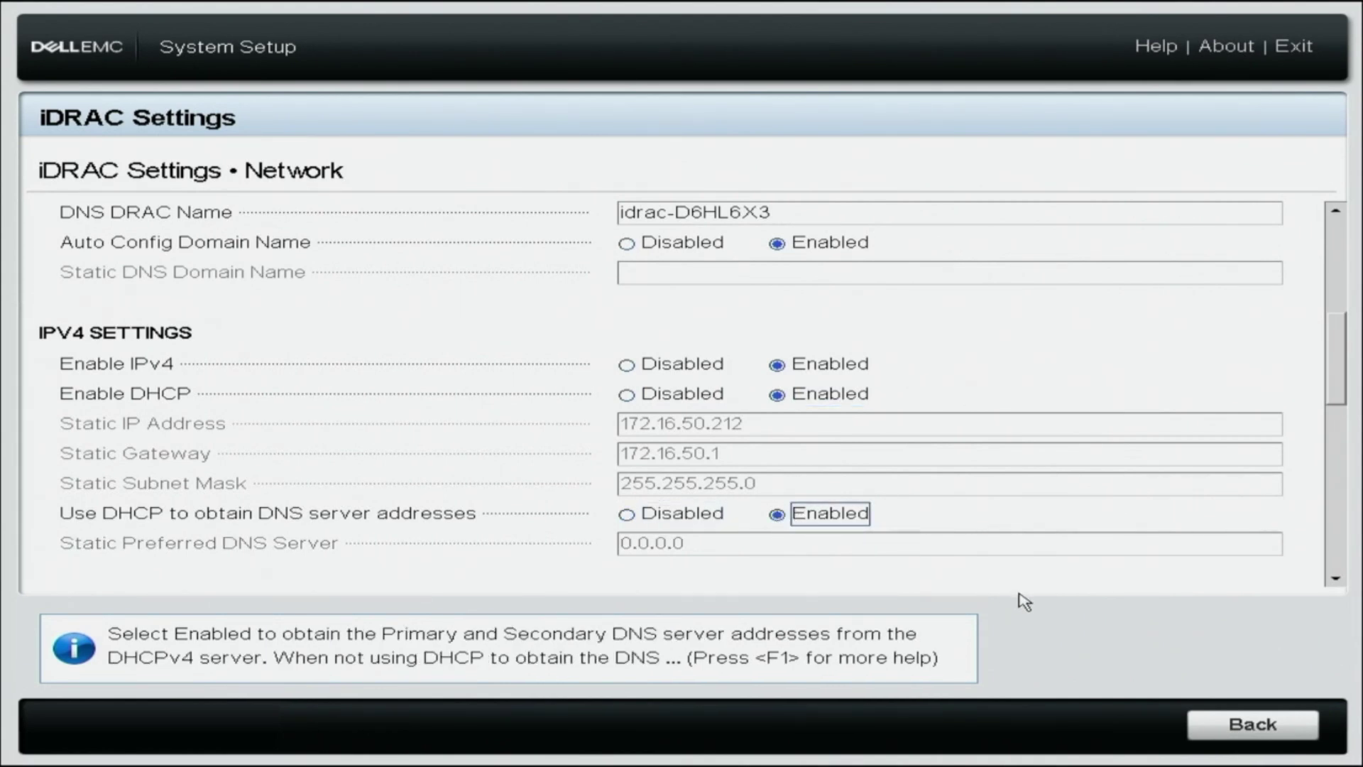
left_click(1243, 722)
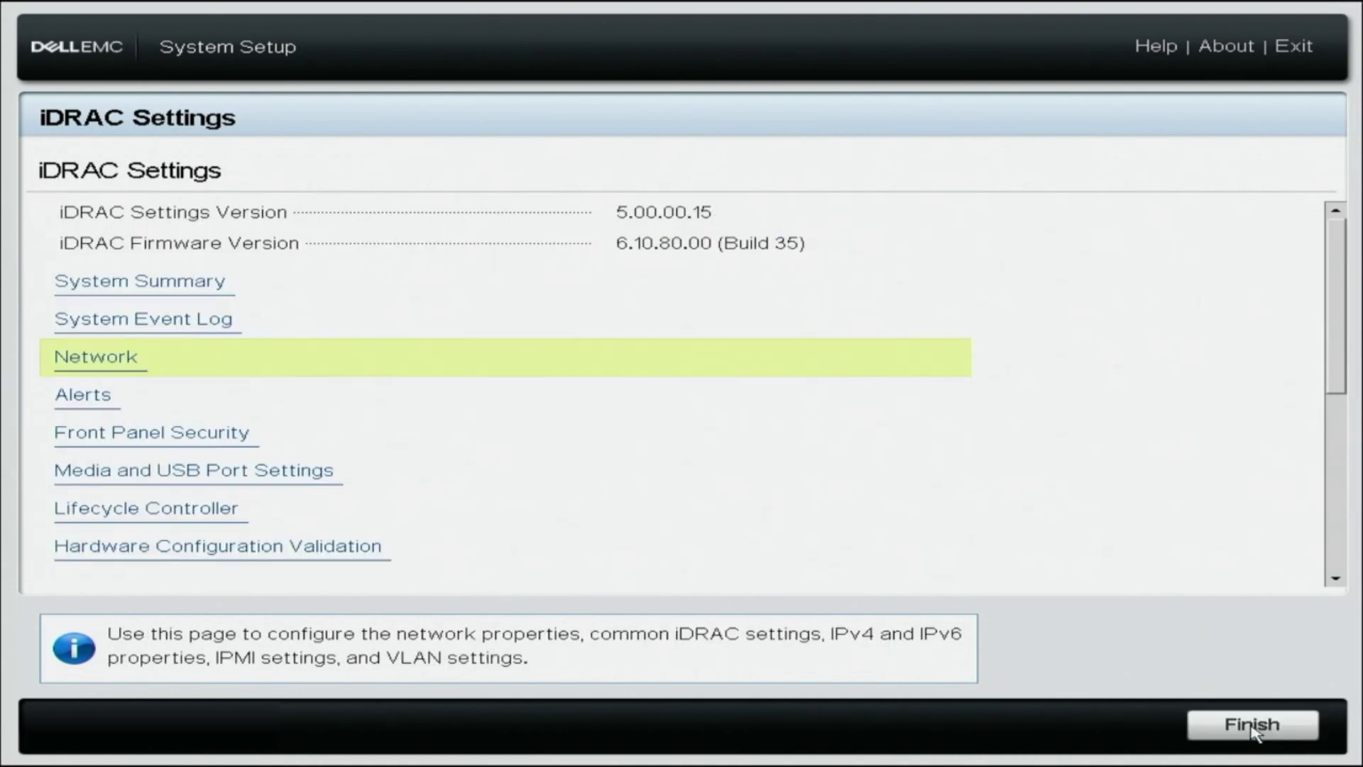
Step: Save the iDRAC DHCP changes and, after the reboot, reopen iDRAC Settings
left_click(1257, 721)
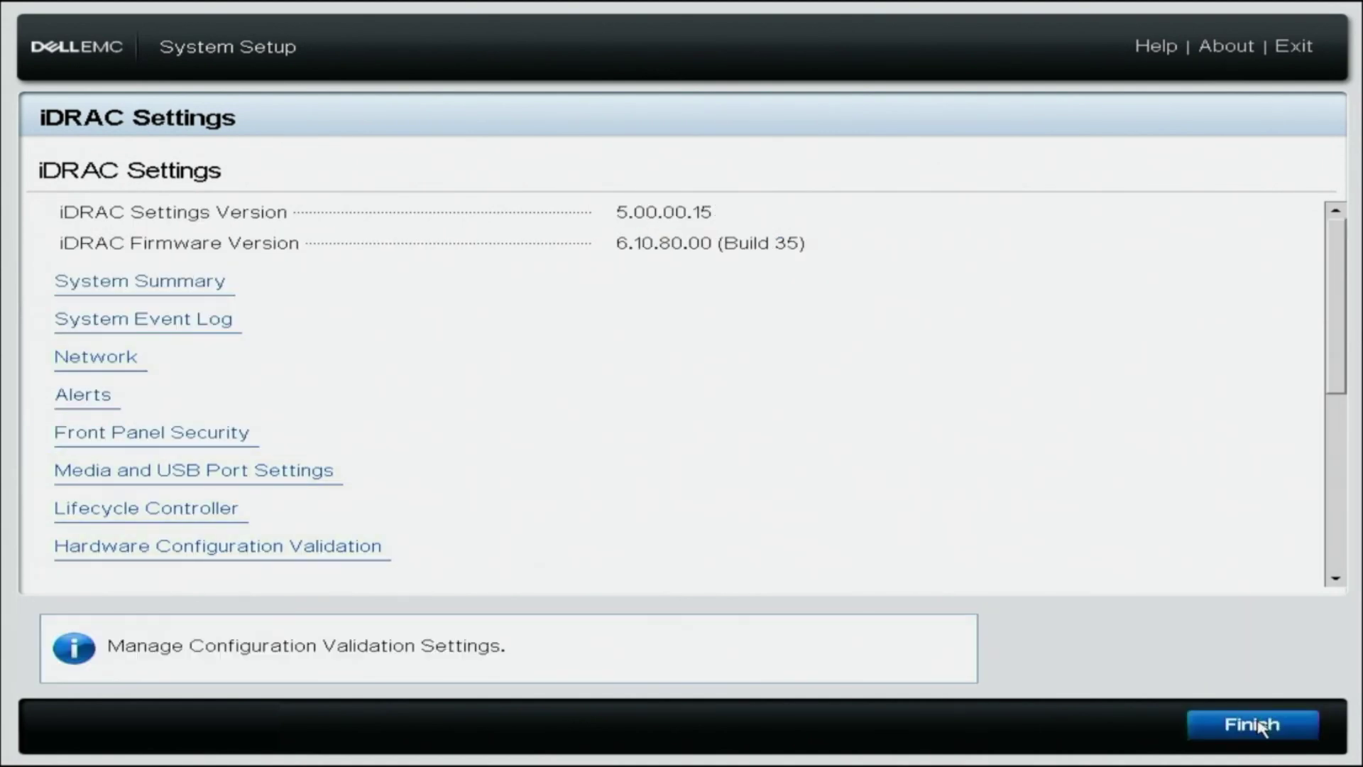
left_click(689, 483)
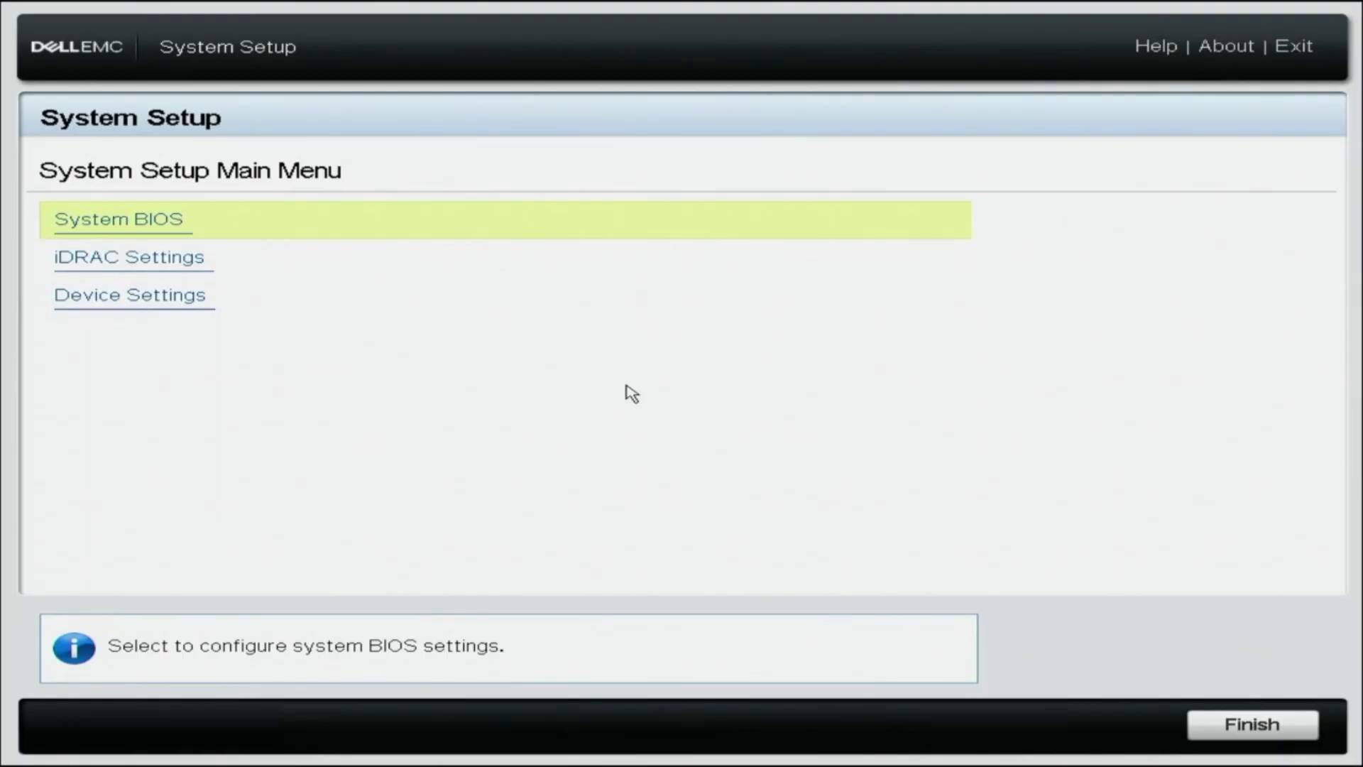
key("Down")
key("Return")
Step: Check that the Network settings still show DHCP Enabled, then go back
key("Down")
key("Down")
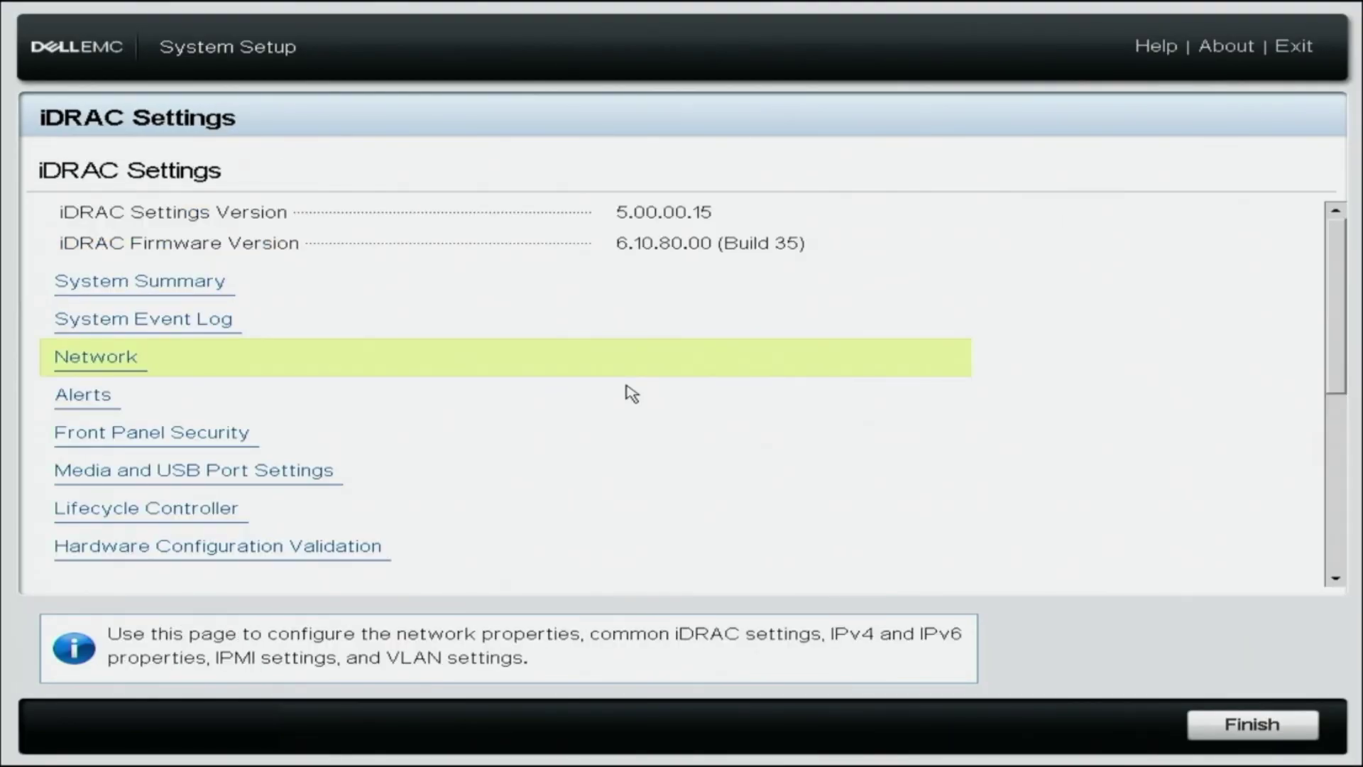
key("Return")
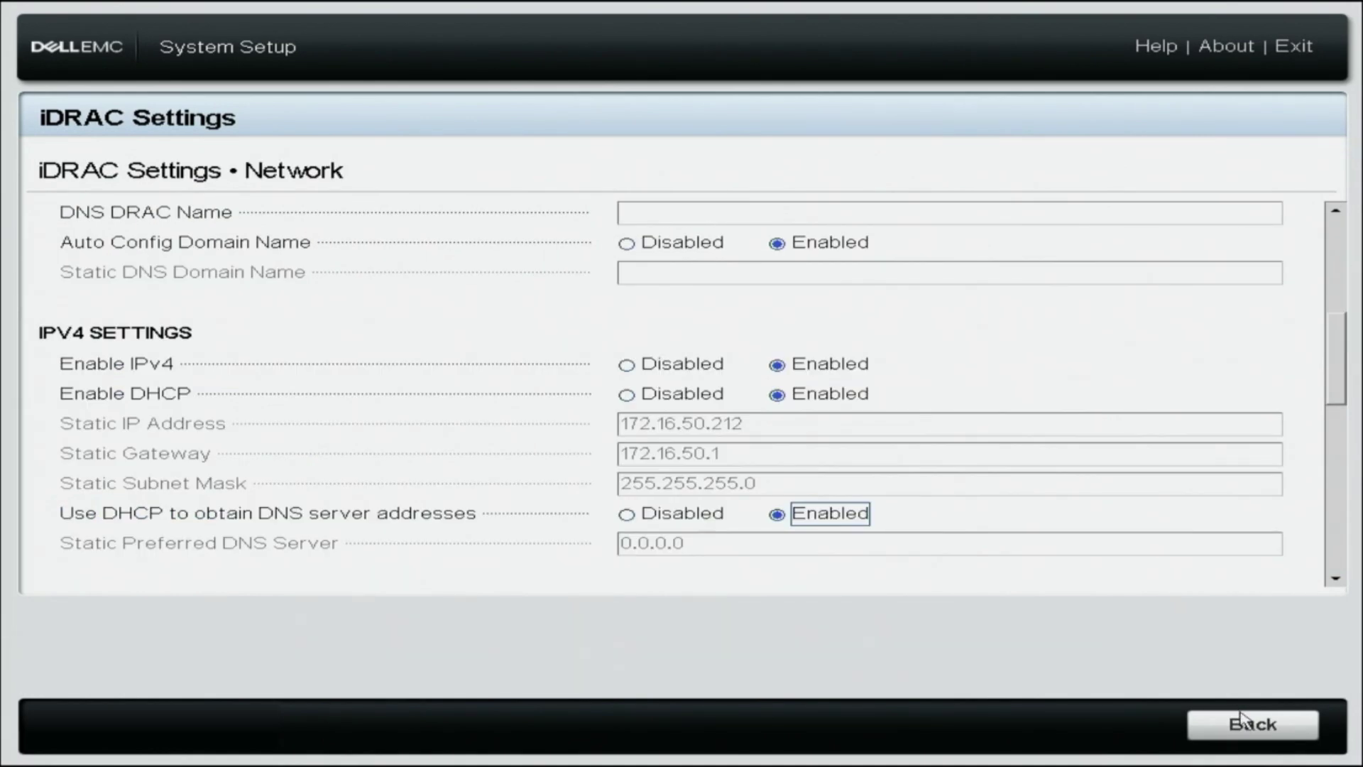
left_click(1247, 725)
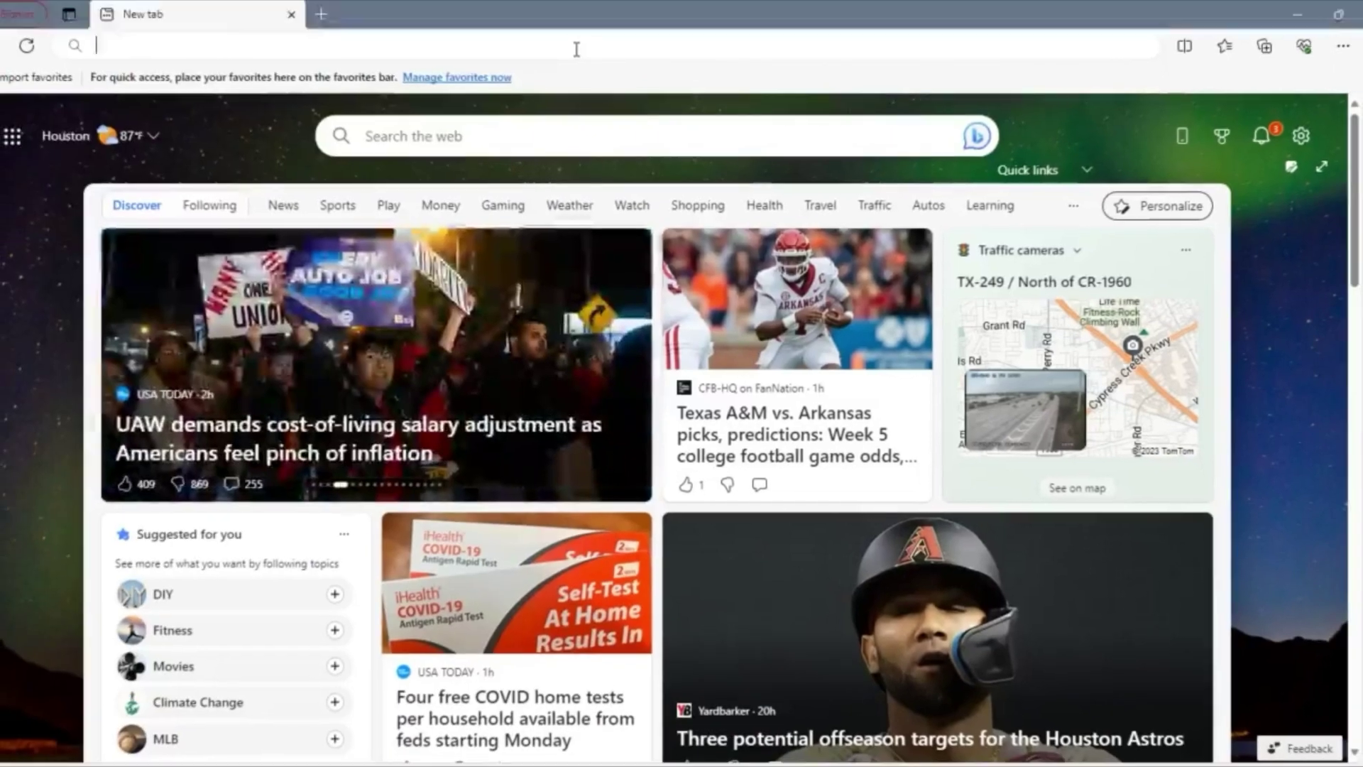
Step: Browse to the iDRAC at 172.16.100.240, correcting the mistyped last digits
left_click(581, 44)
type("1")
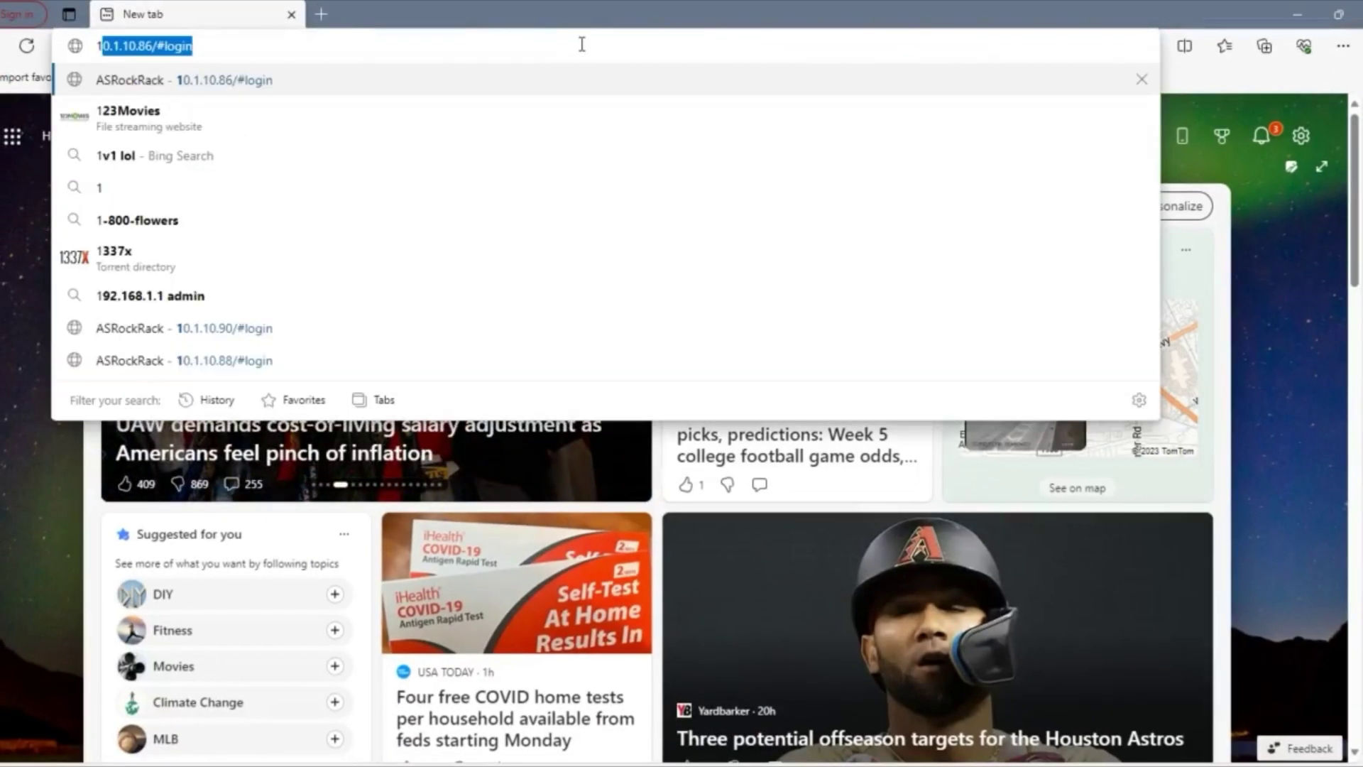
type("72.1")
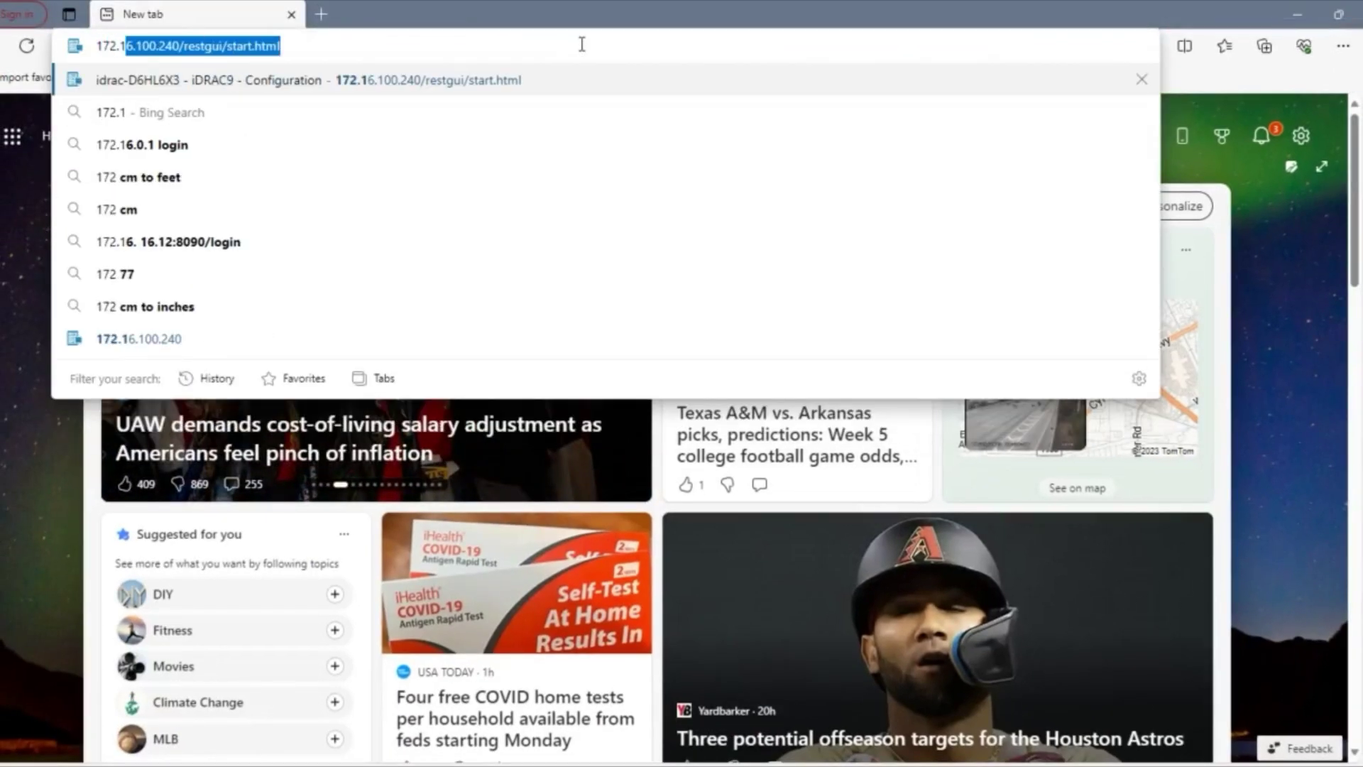
type("6.10")
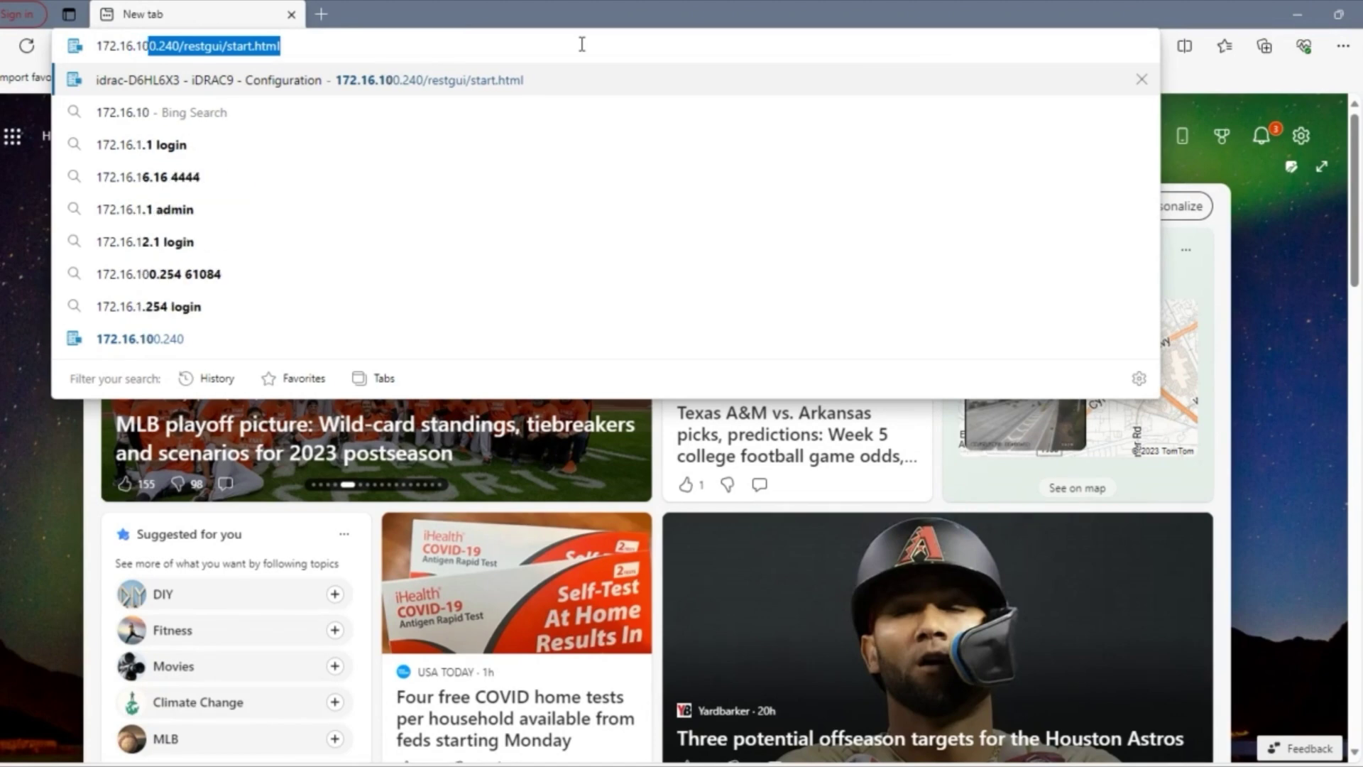
type("0.20")
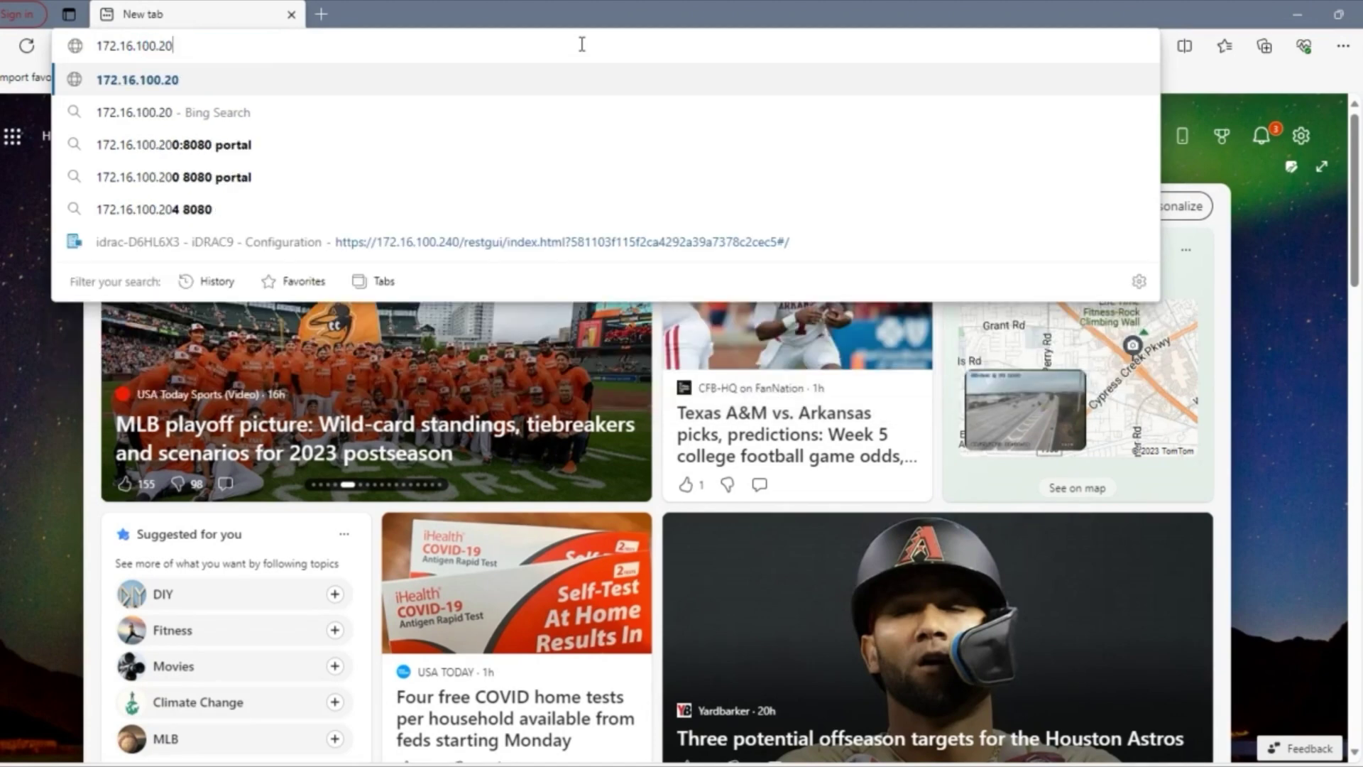
key("BackSpace")
type("40")
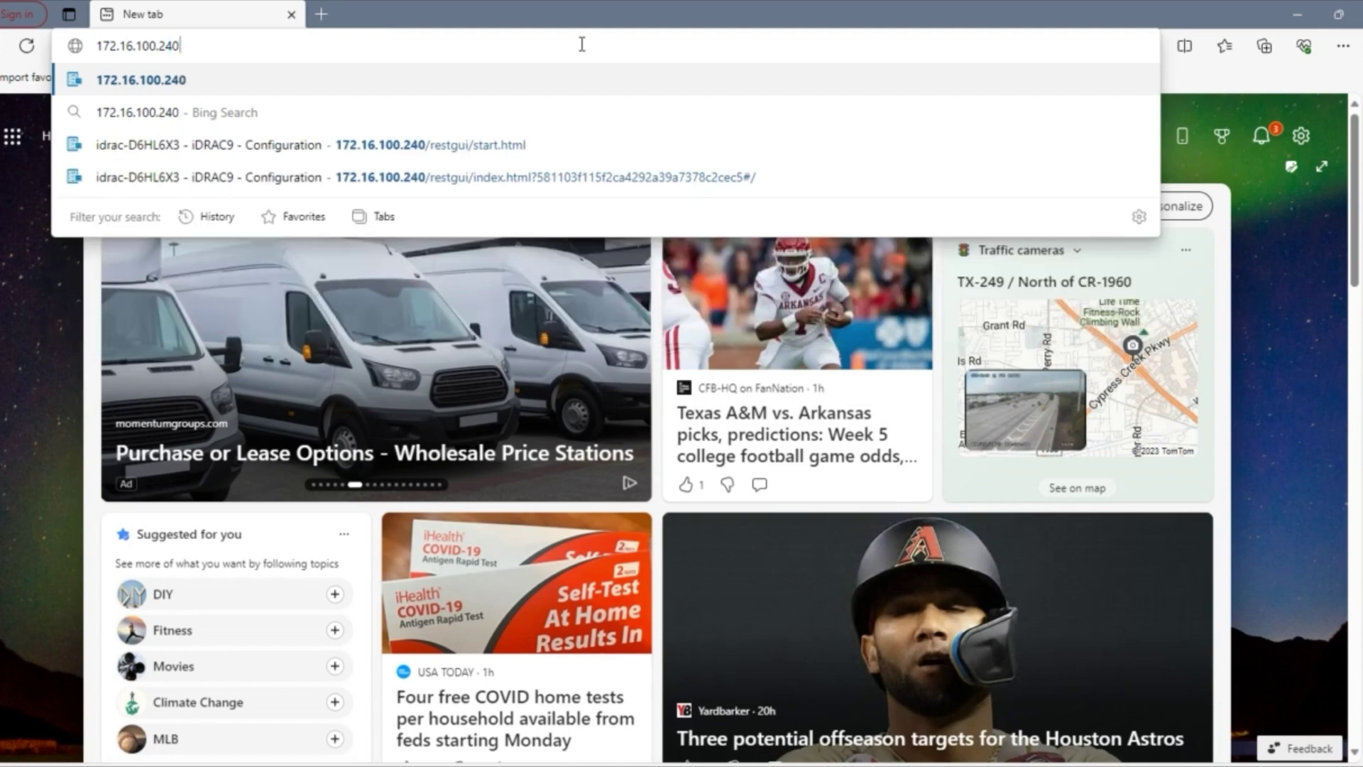
key("Return")
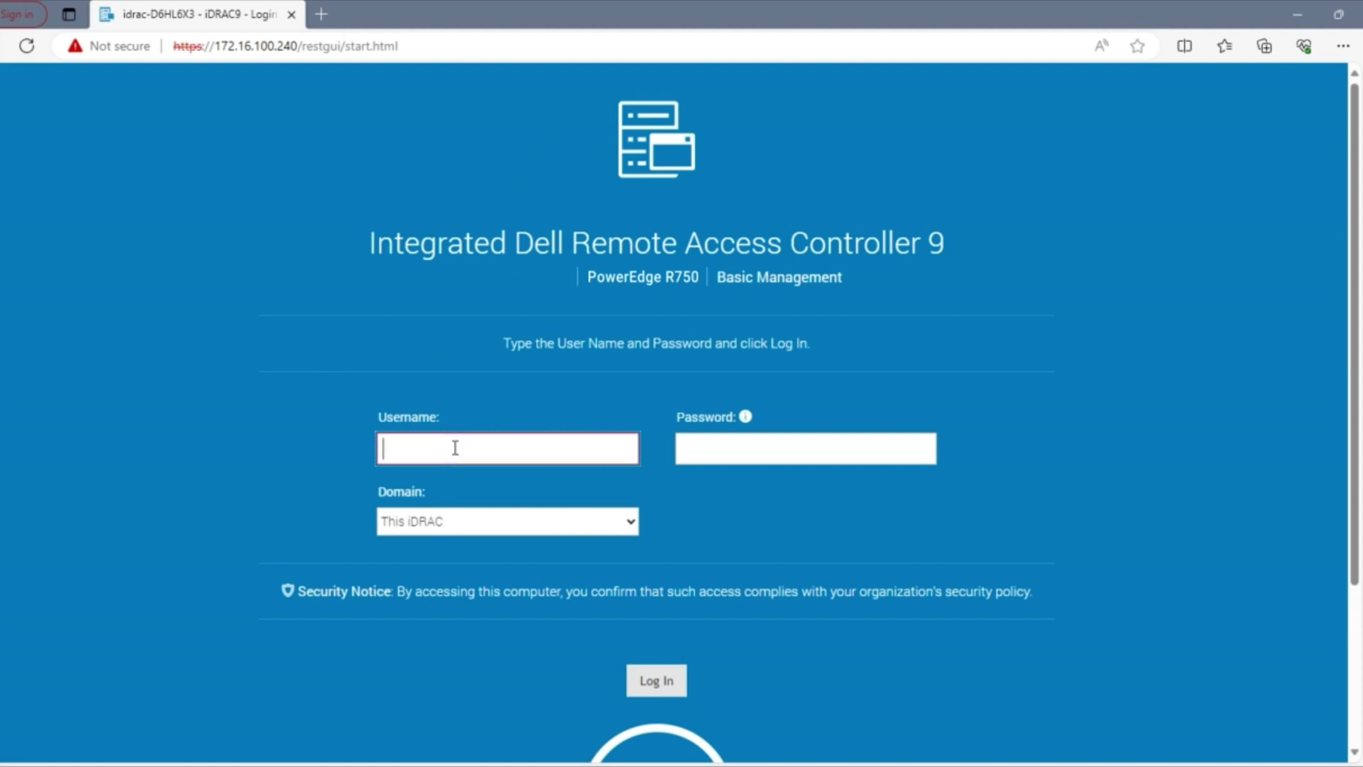
Step: Sign in with the default username and password, keep the default password, and continue to the Dashboard
type("root")
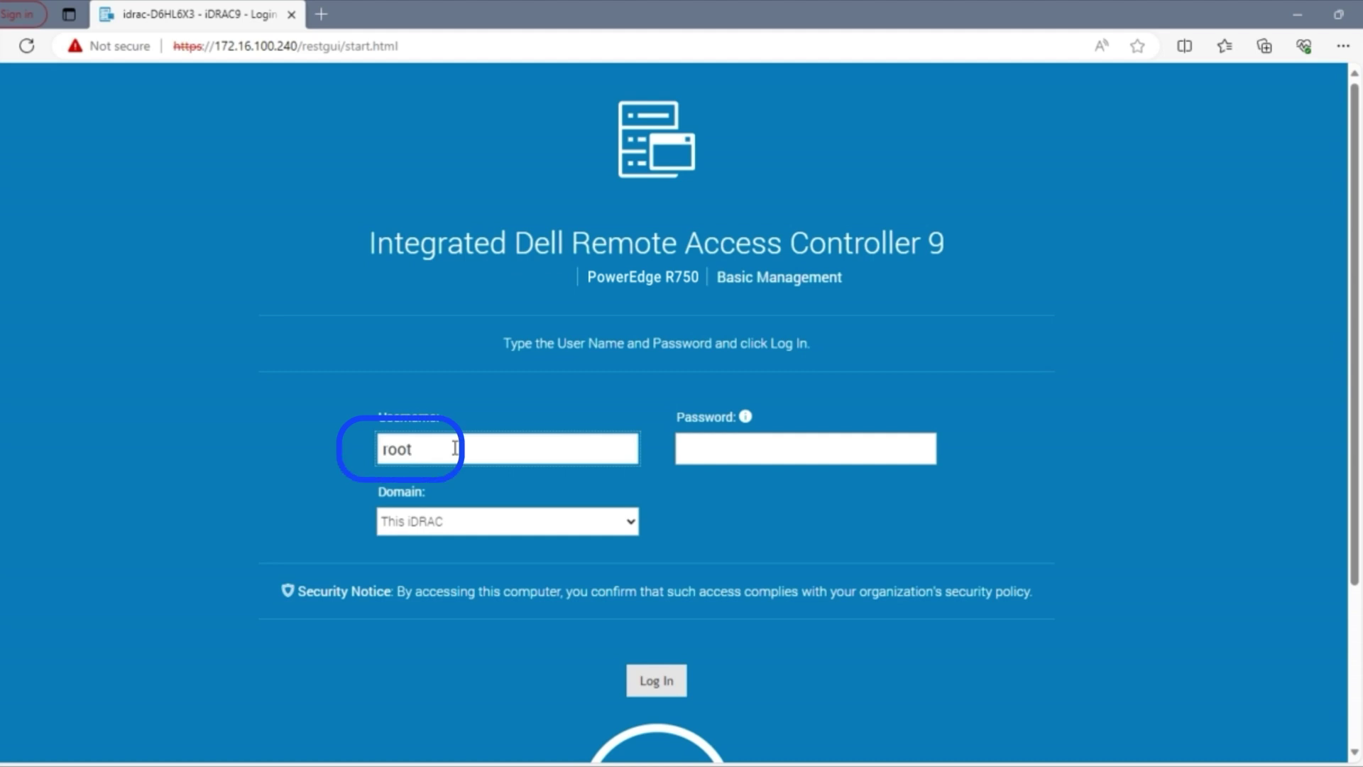
key("Tab")
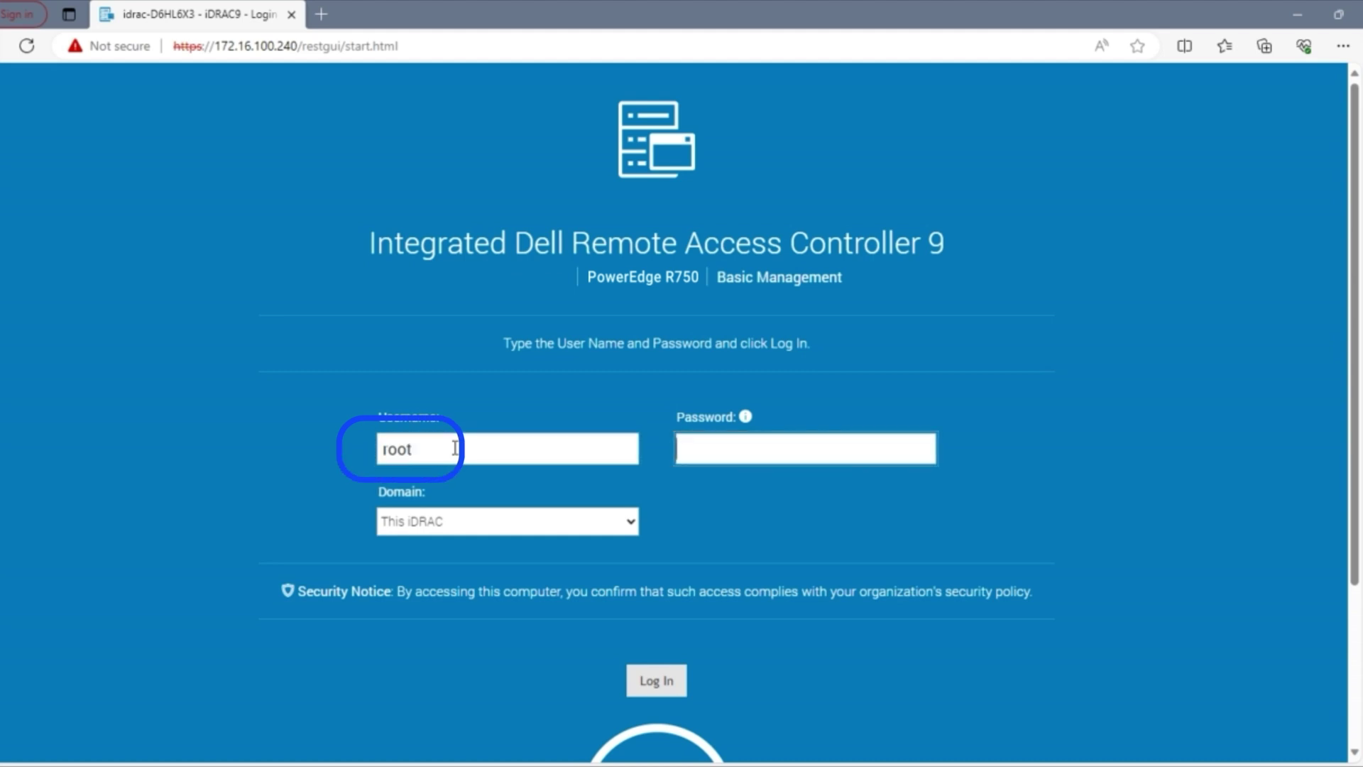
type("calv")
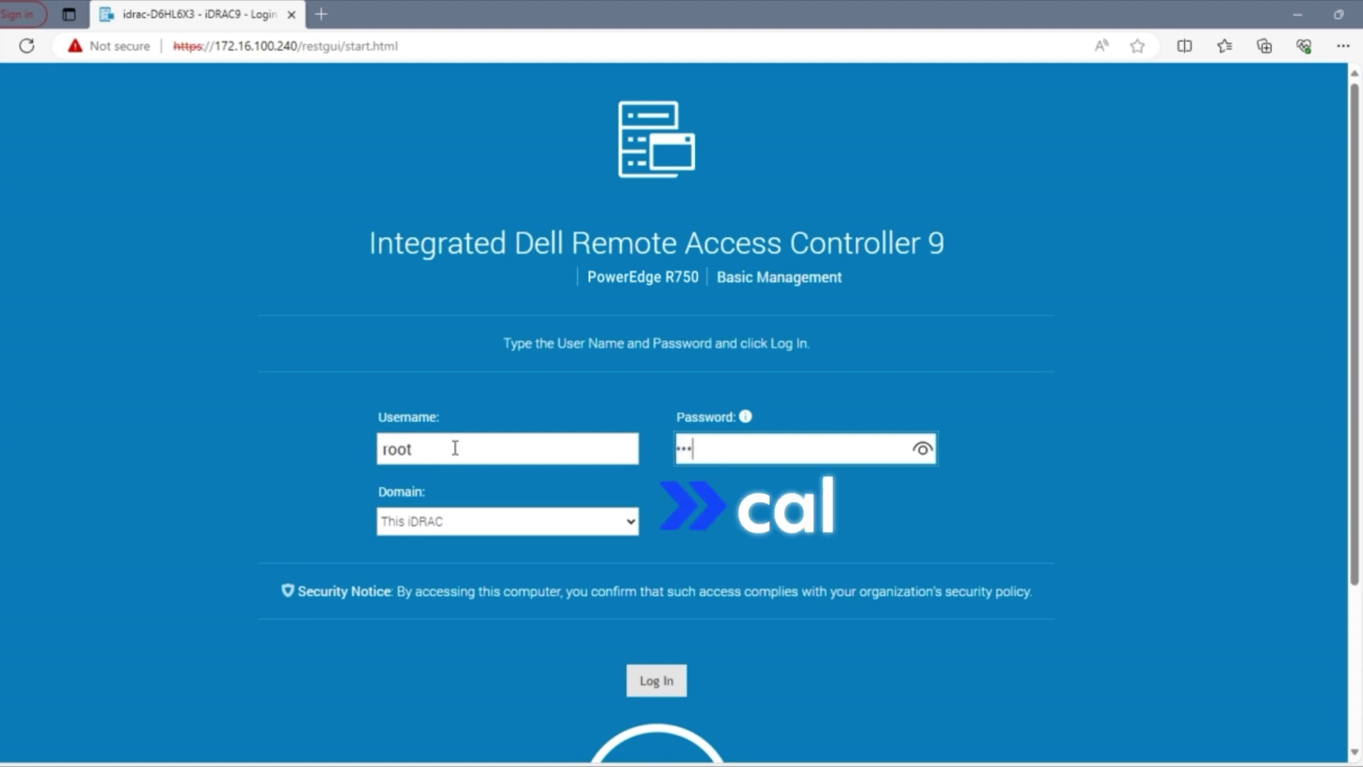
type("in")
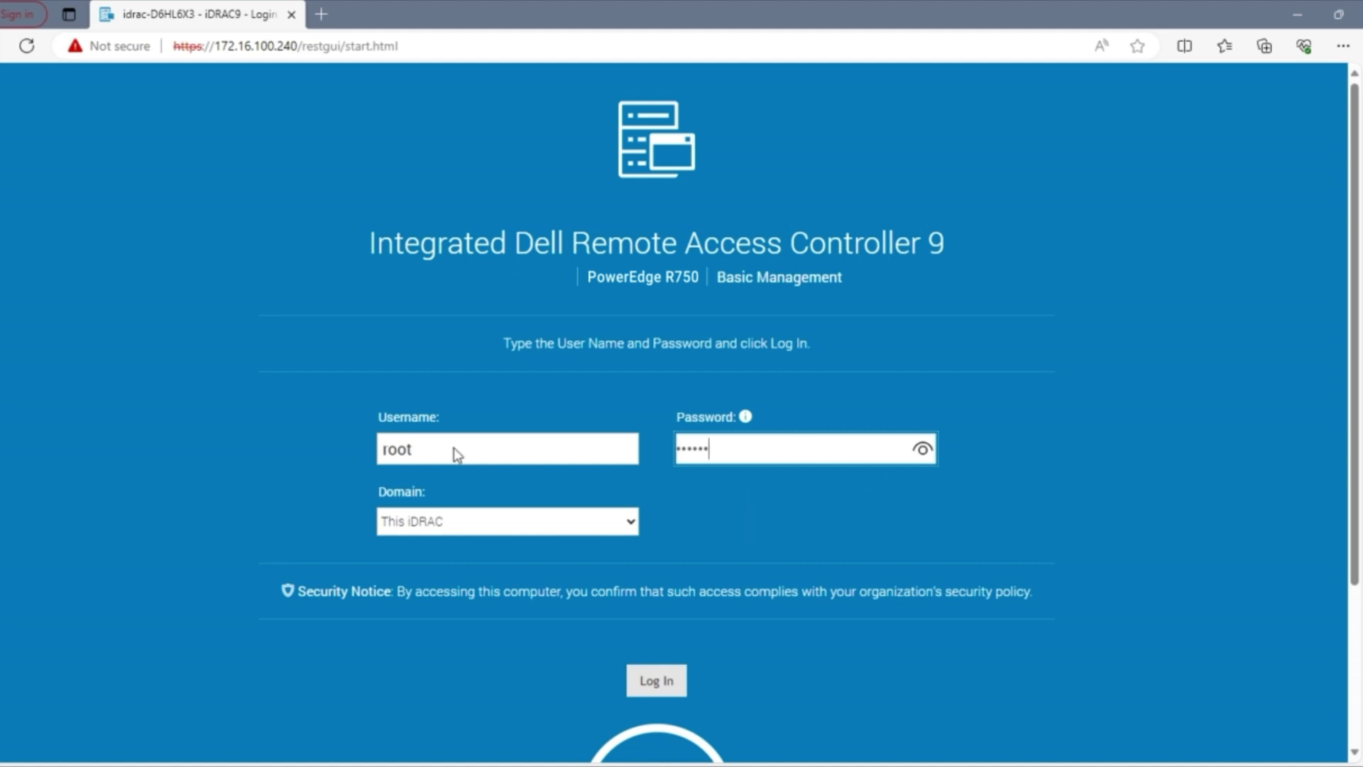
key("Return")
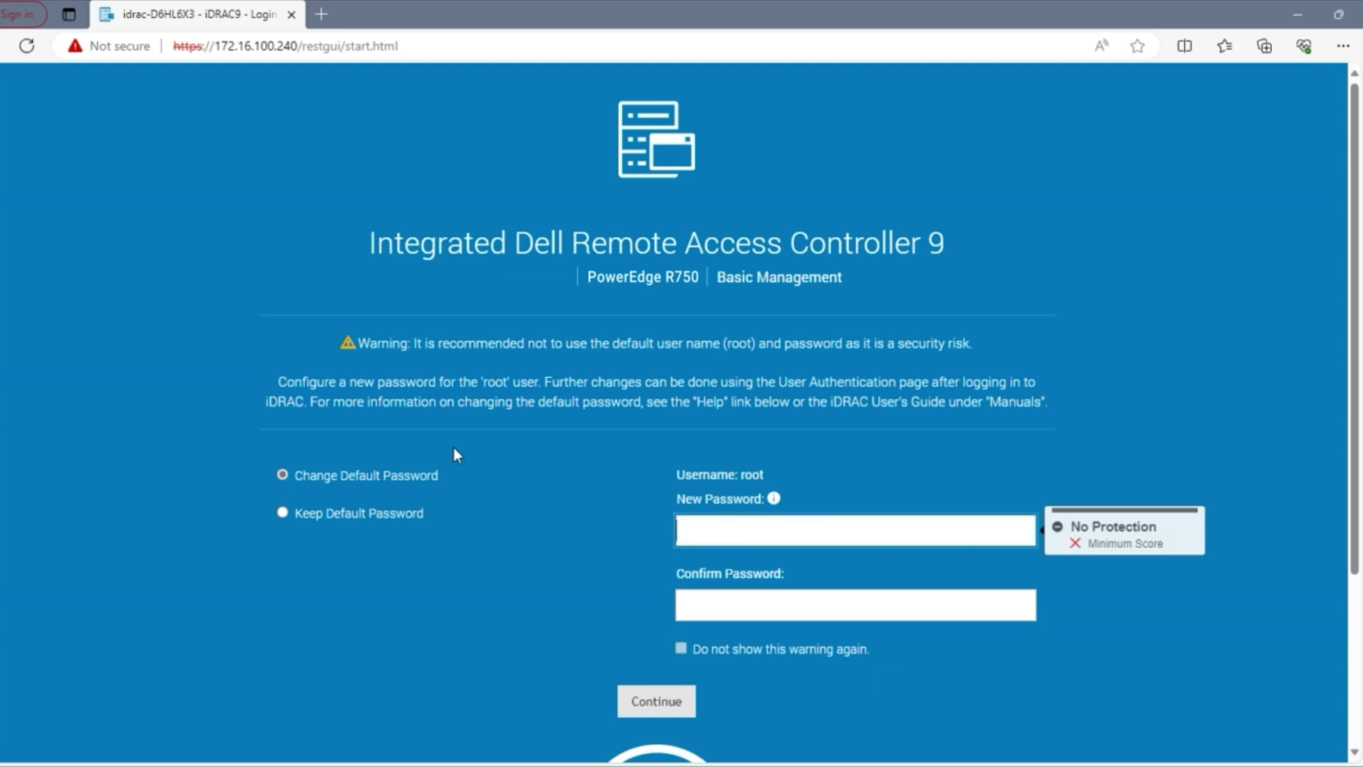
left_click(283, 513)
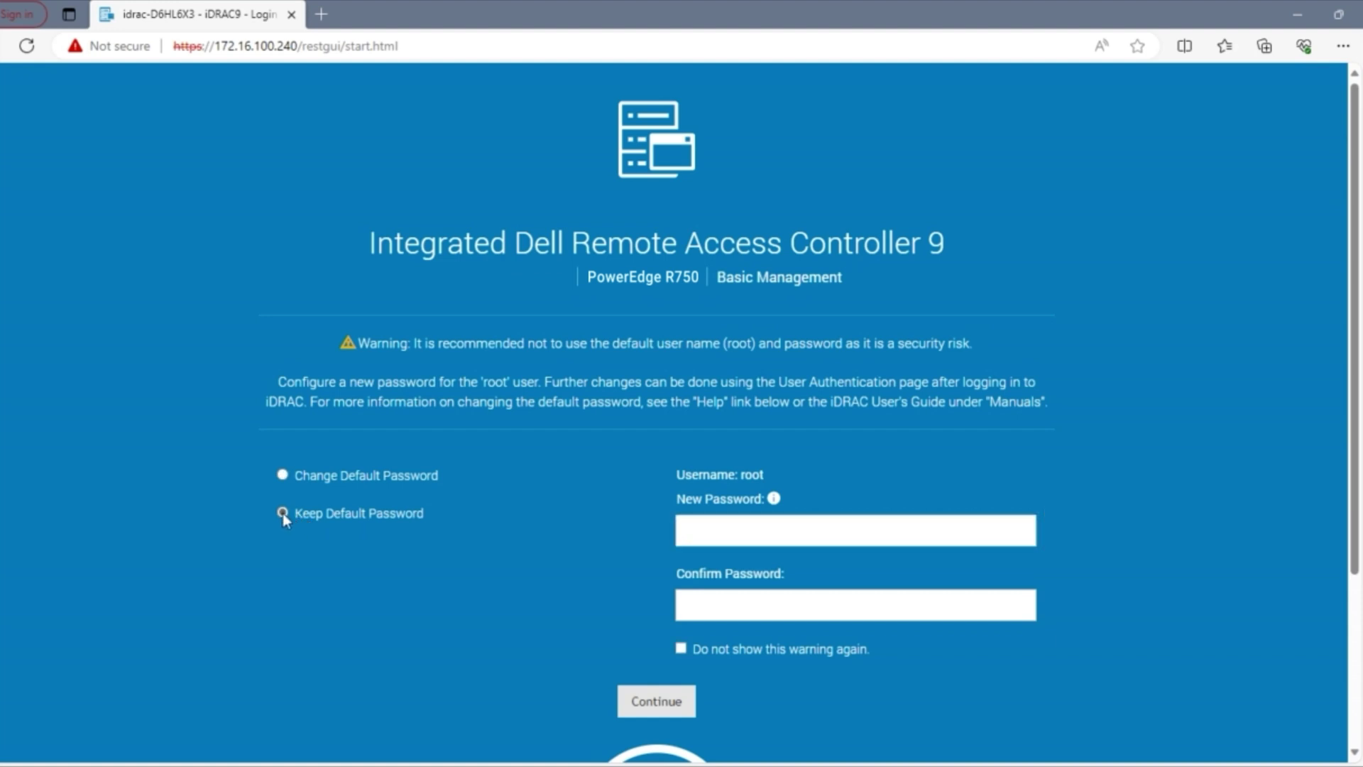
left_click(657, 703)
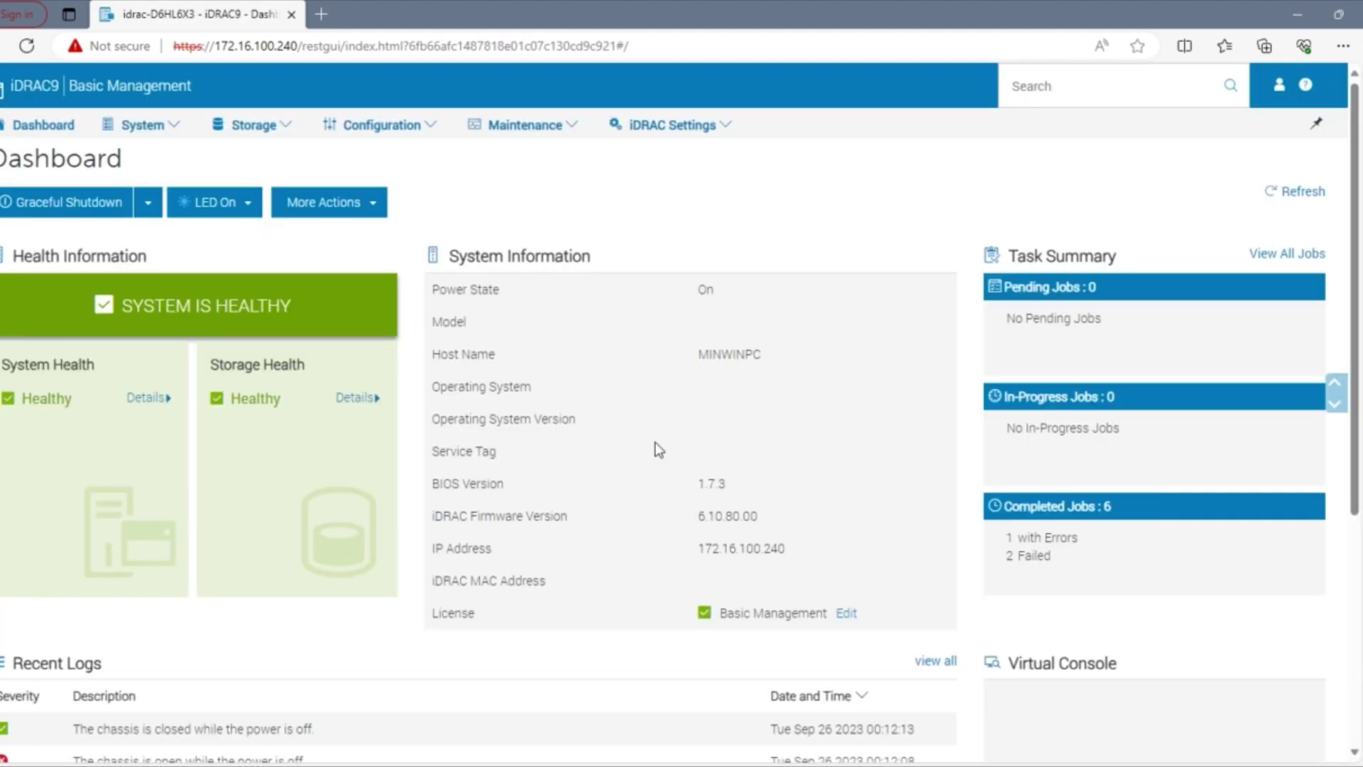
Step: Note the Basic Management license, go to Configuration > Licenses, and choose Import from the license actions
left_click_drag(721, 615, 829, 624)
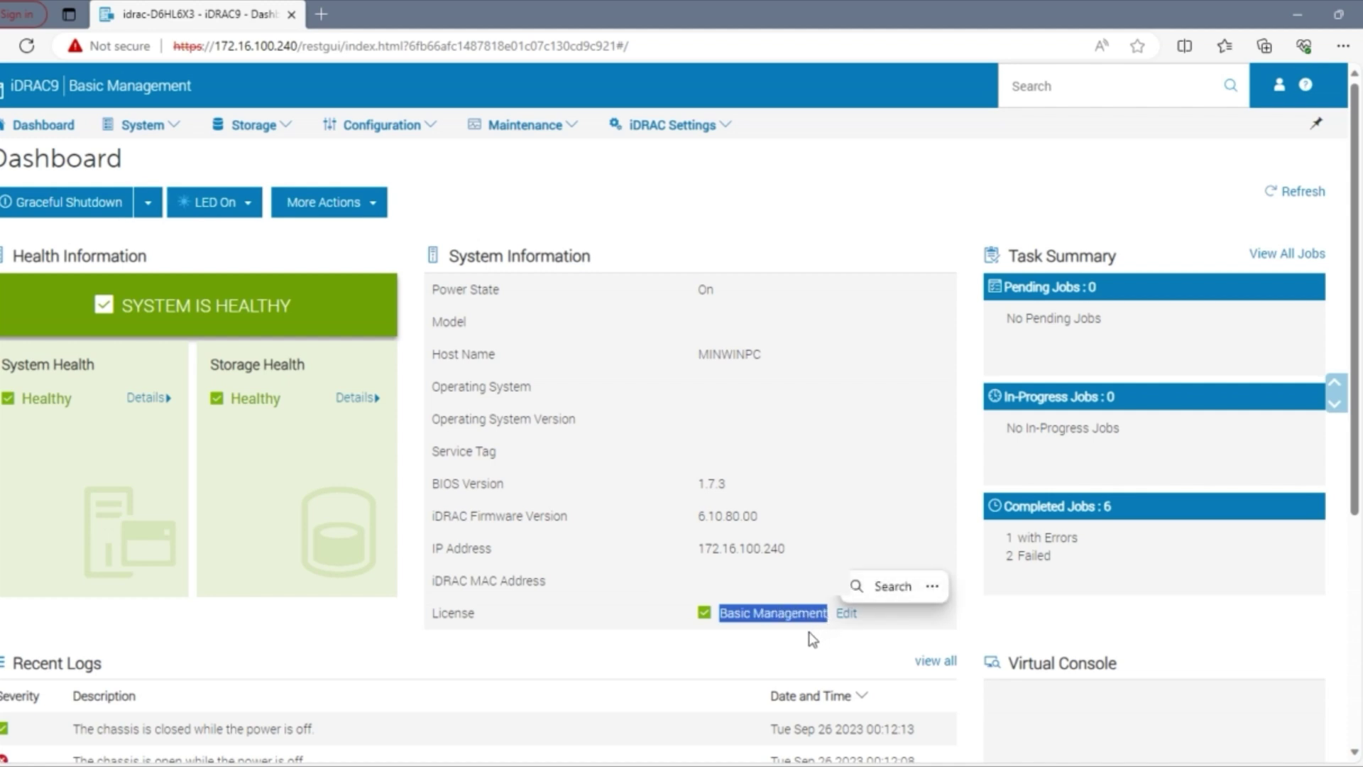
left_click(808, 632)
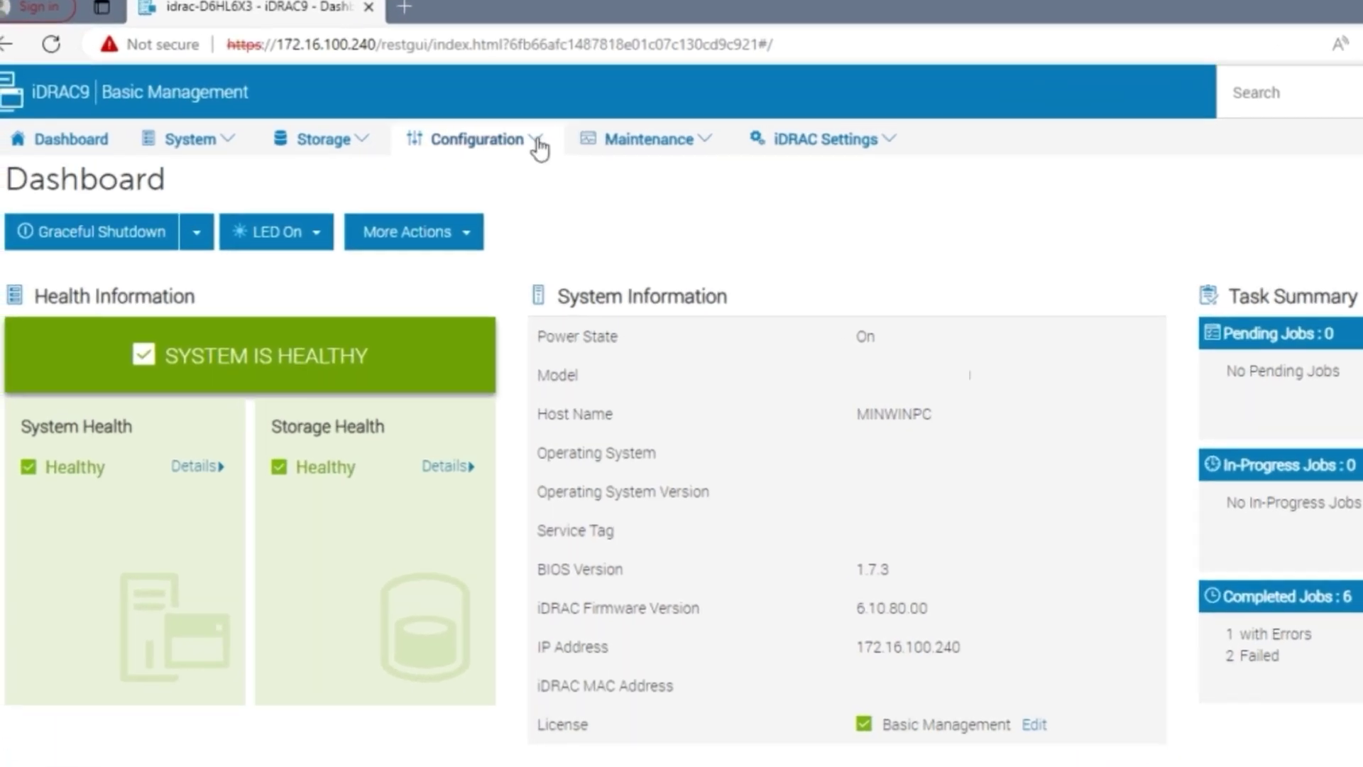
left_click(422, 125)
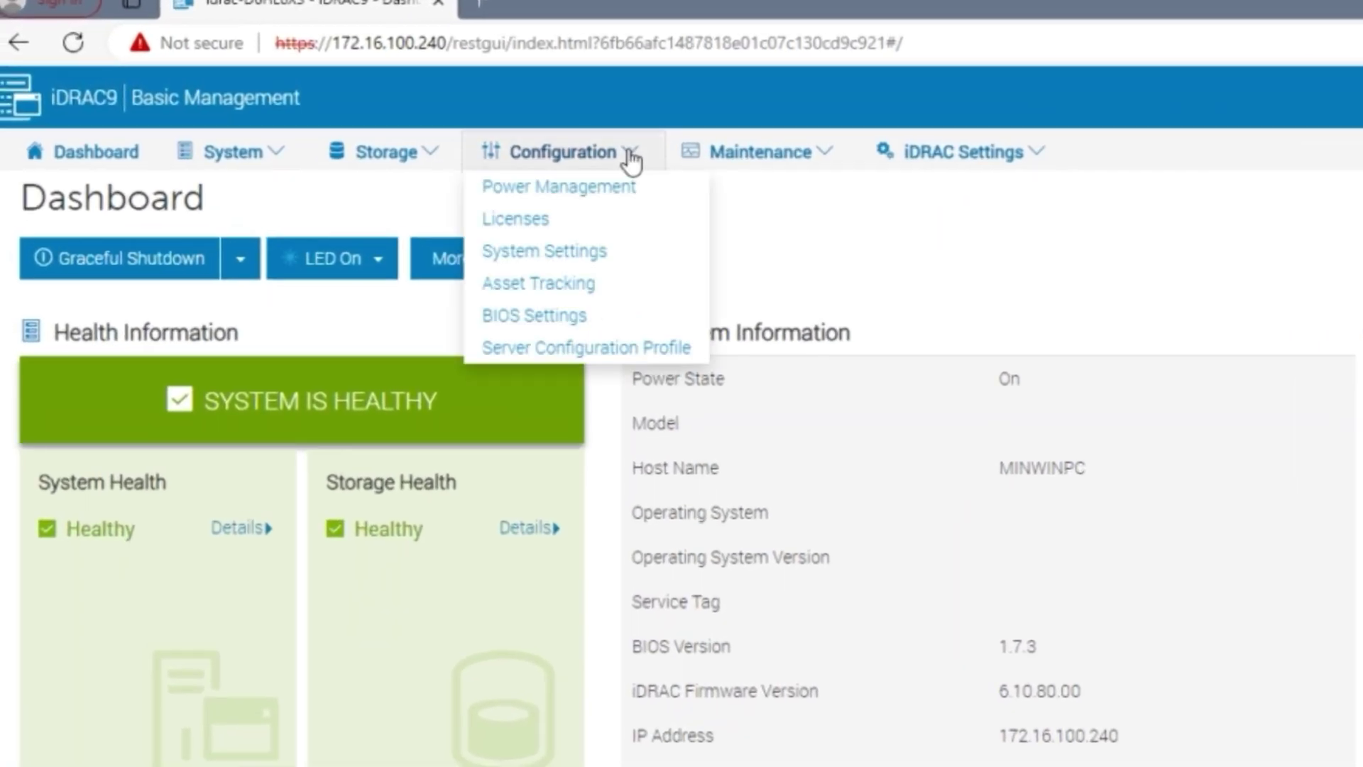
left_click(562, 229)
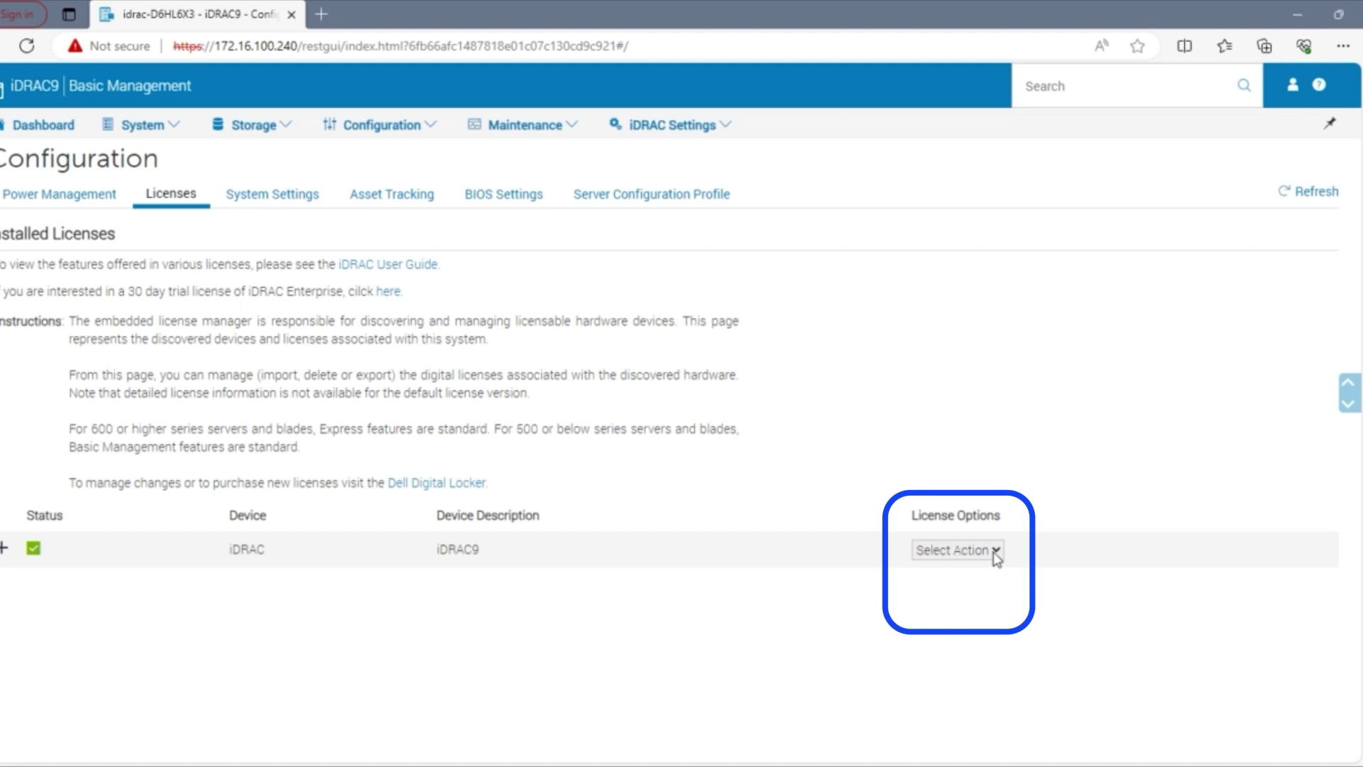
left_click(997, 550)
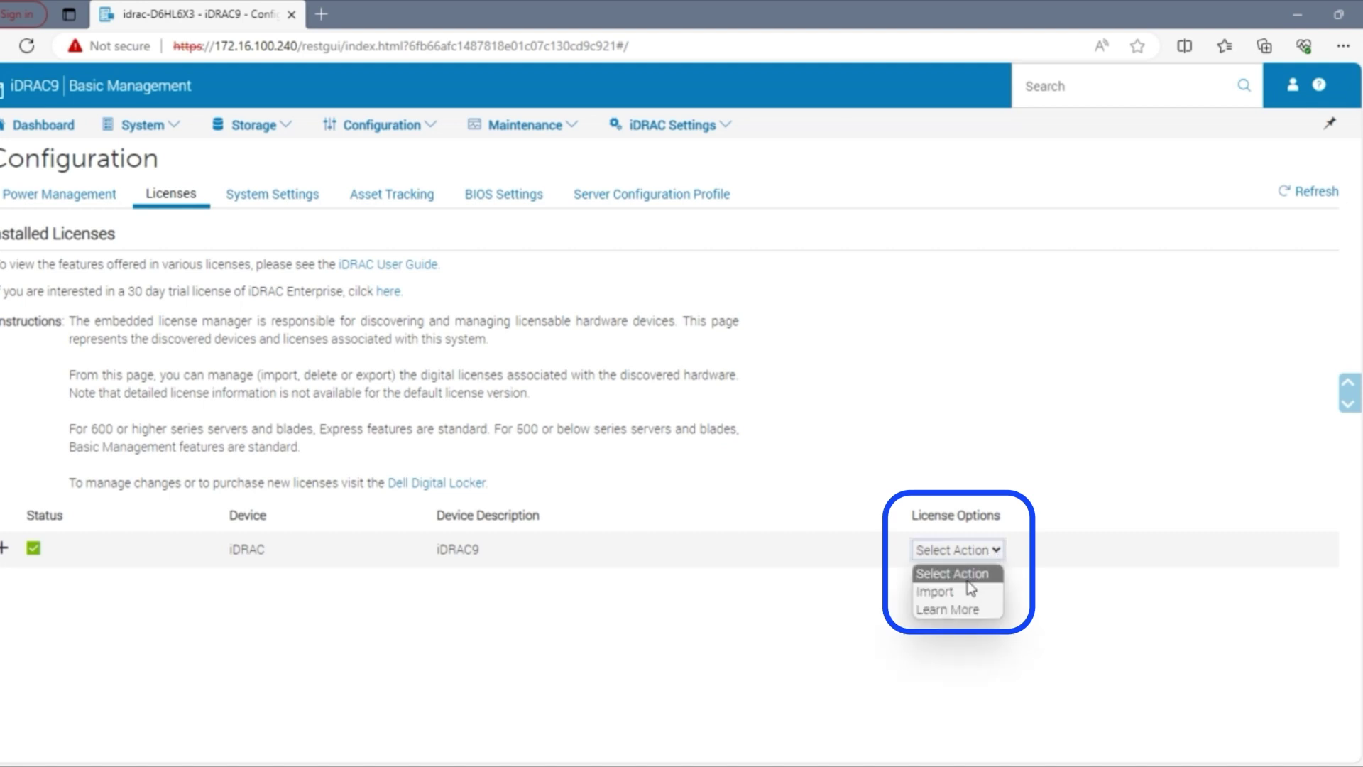
left_click(957, 594)
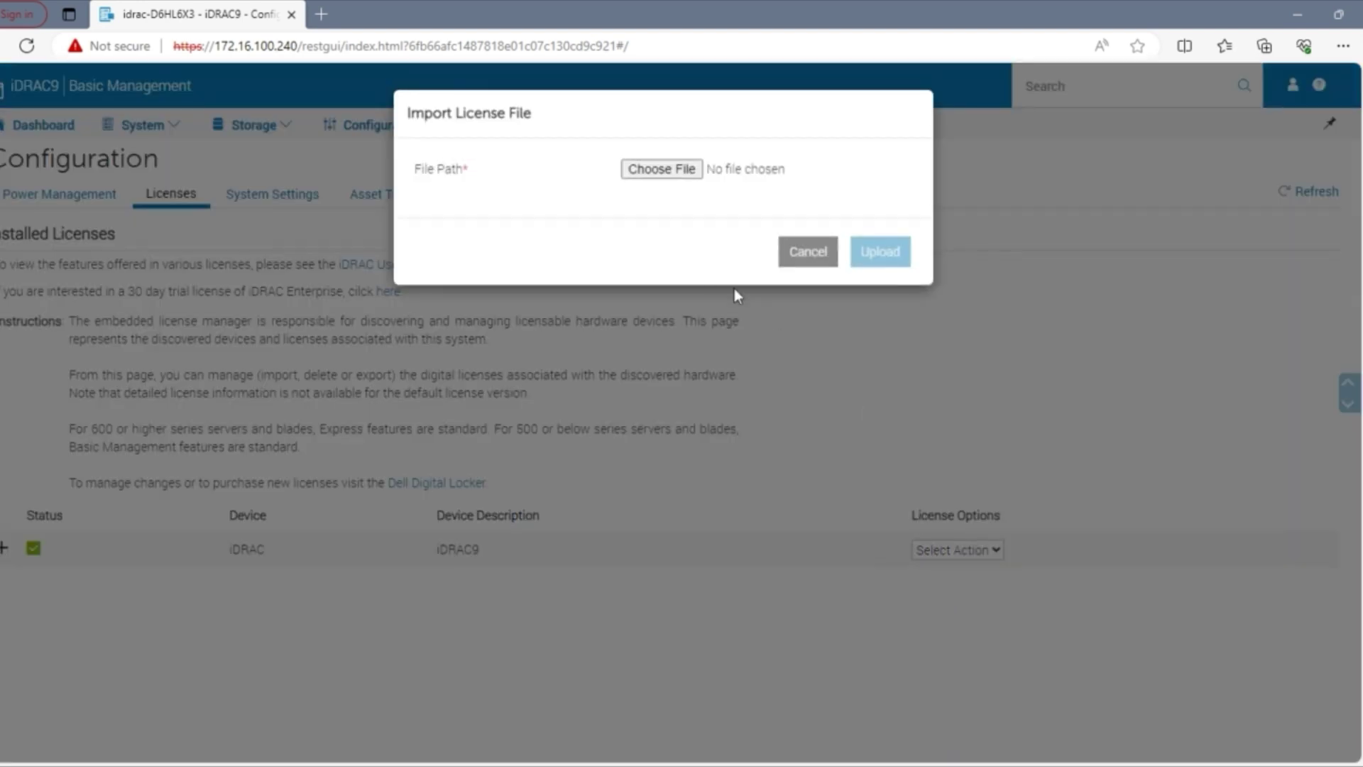
Step: Upload the Enterprise perpetual license XML from Downloads and acknowledge the success message
left_click(662, 170)
scroll(61, 298, "up", 3)
scroll(61, 235, "up", 3)
left_click(50, 178)
left_click(206, 222)
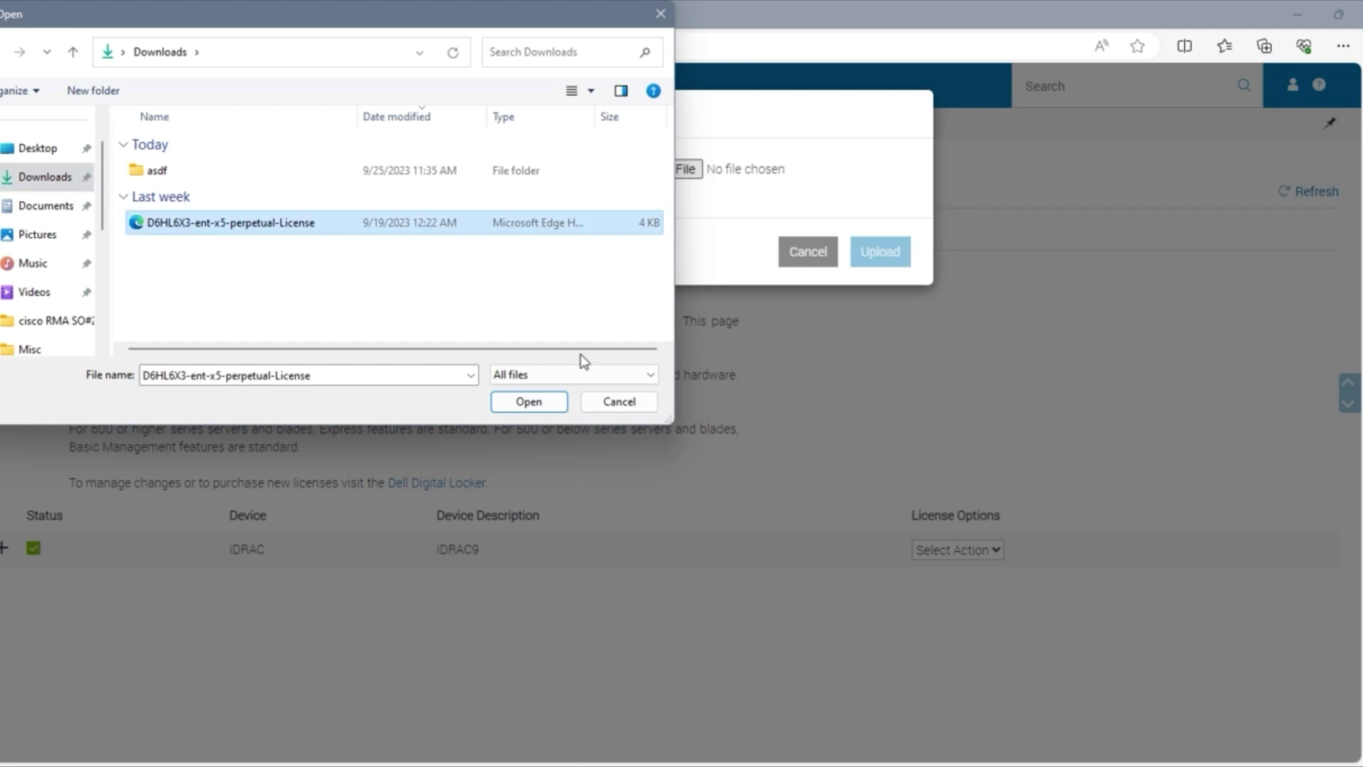
left_click(541, 399)
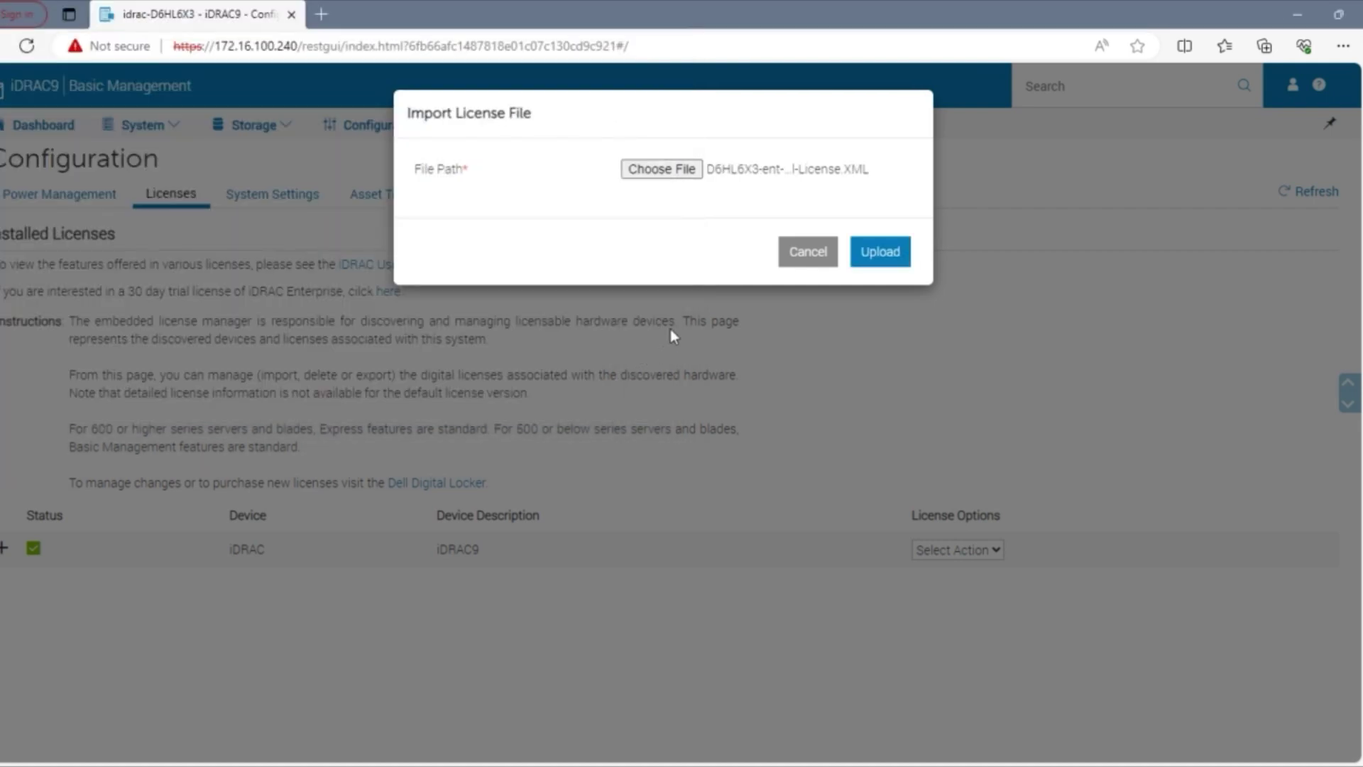
left_click(882, 262)
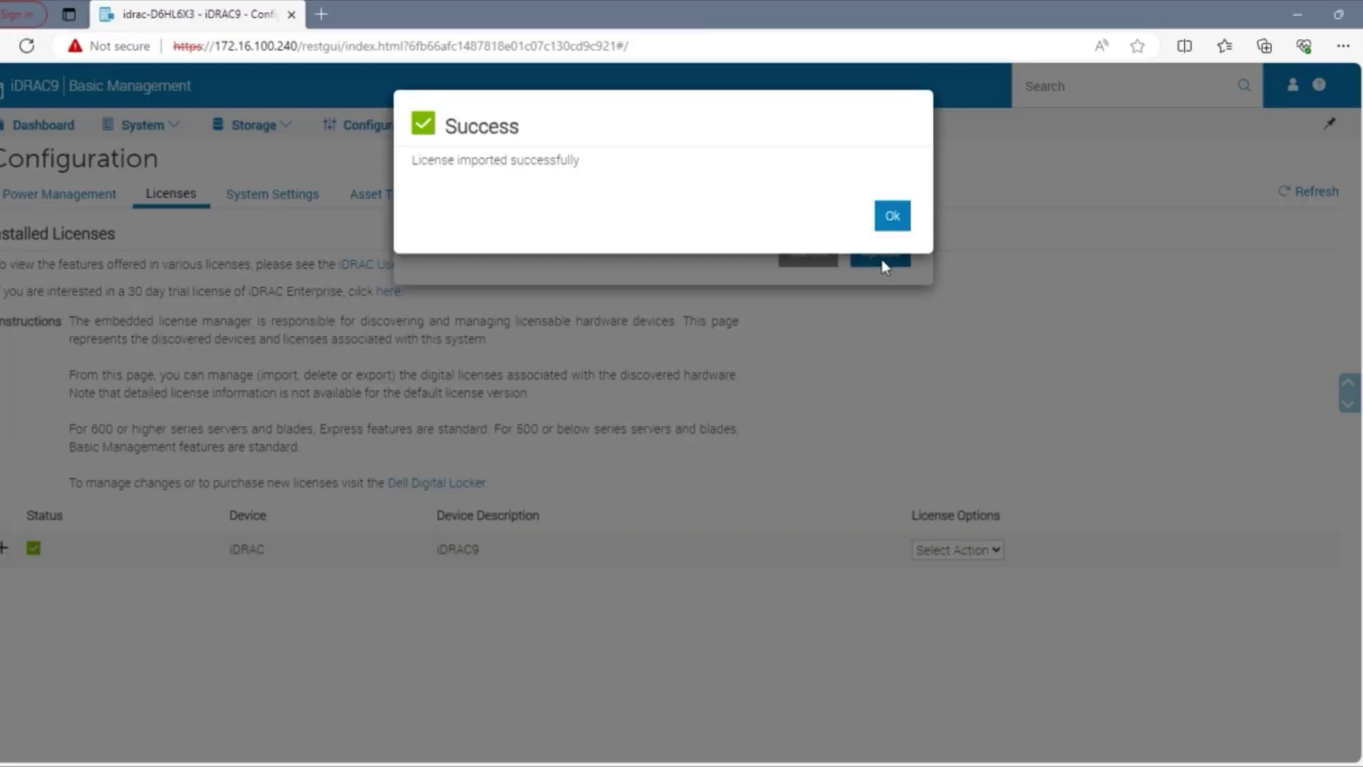
left_click(893, 217)
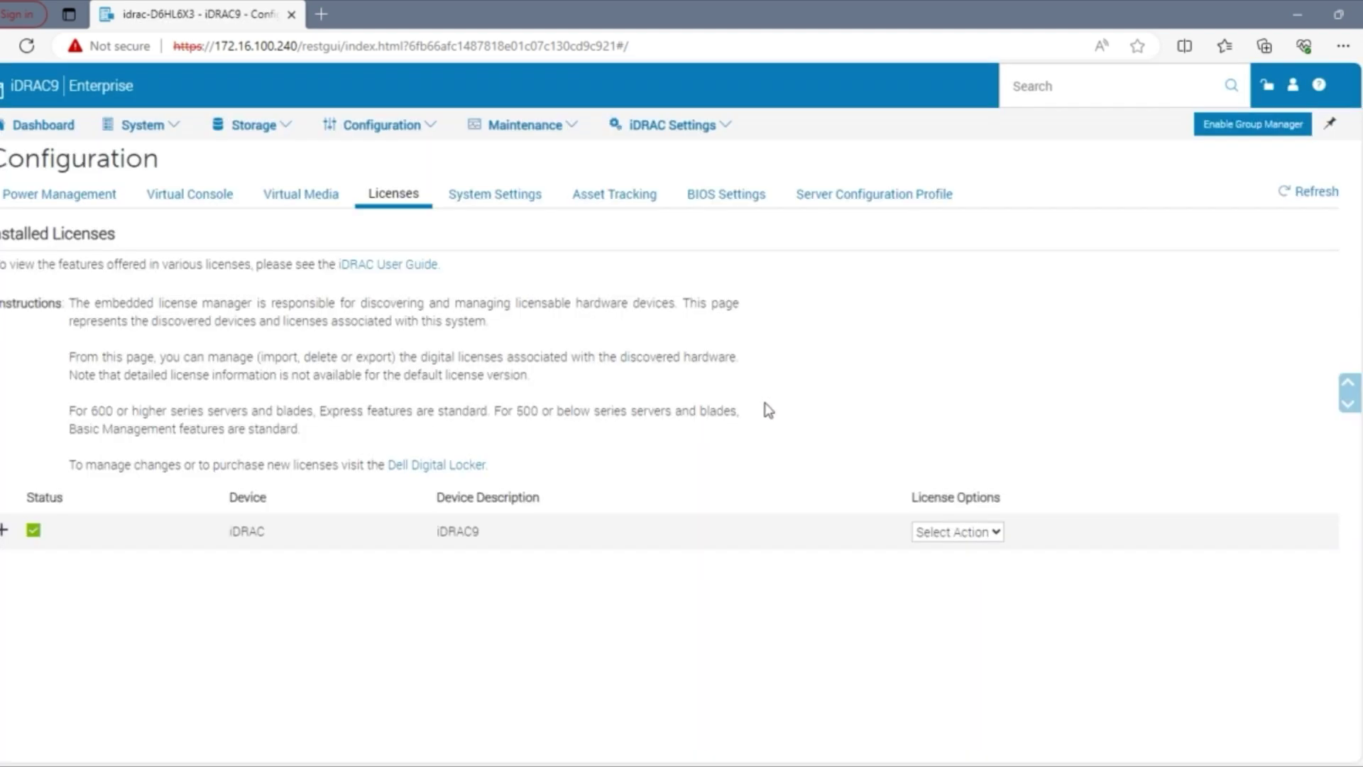
Step: Log out of iDRAC9 and confirm the login page now shows Enterprise
left_click(1293, 88)
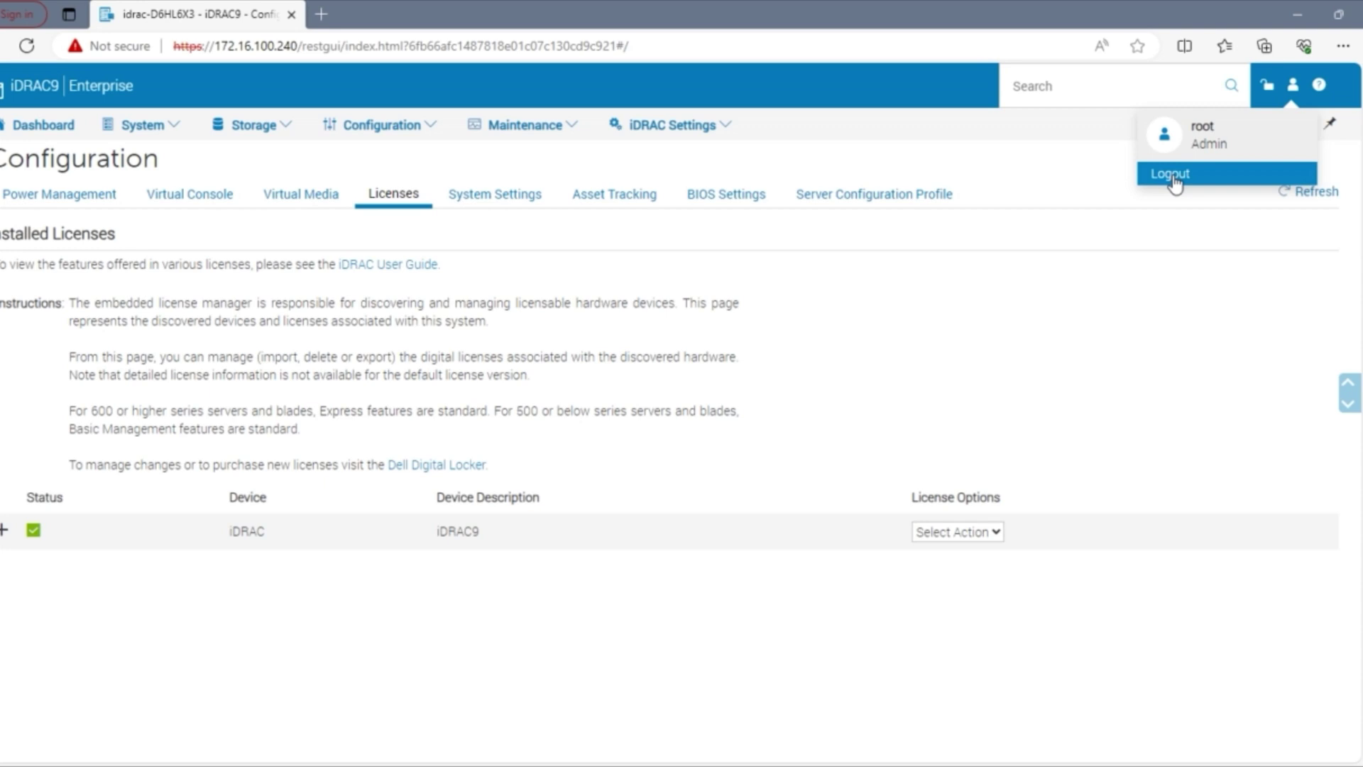
left_click(1172, 174)
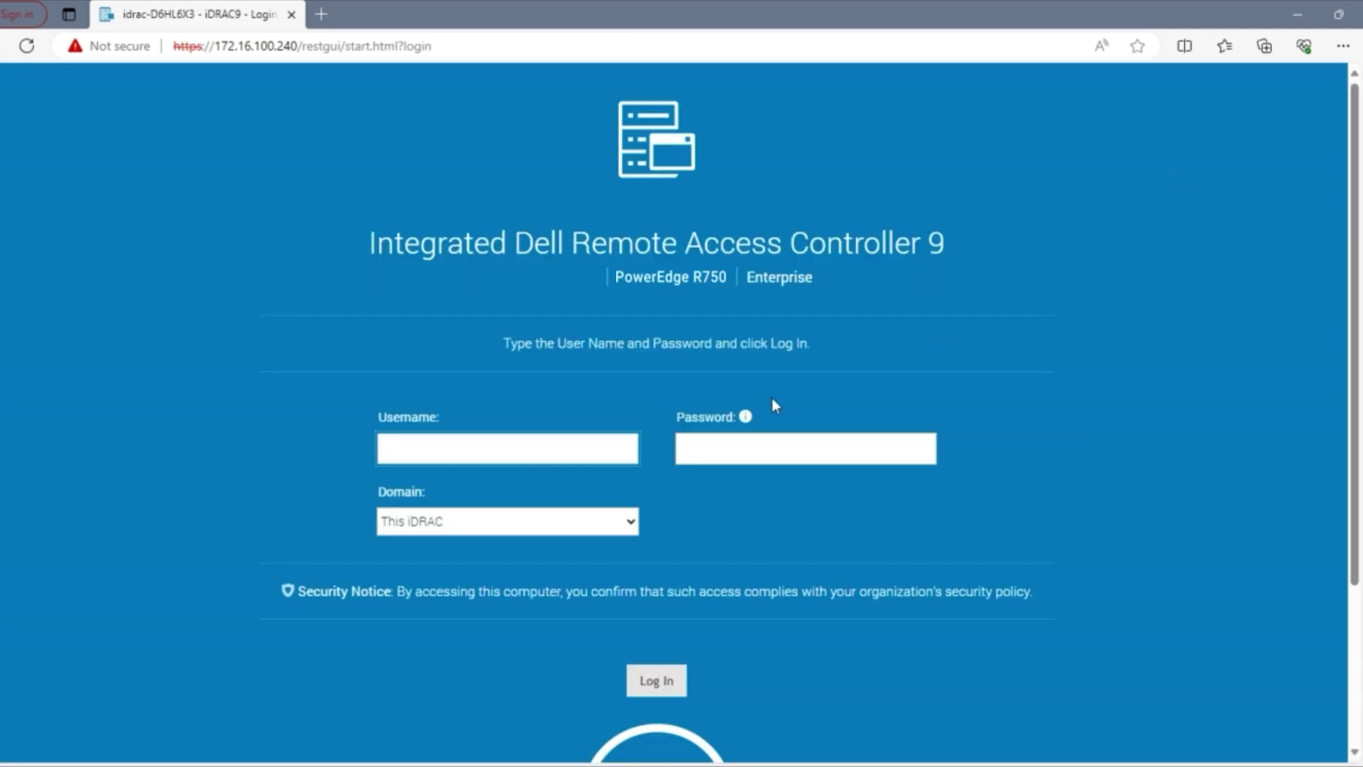
left_click_drag(817, 277, 744, 285)
left_click(757, 299)
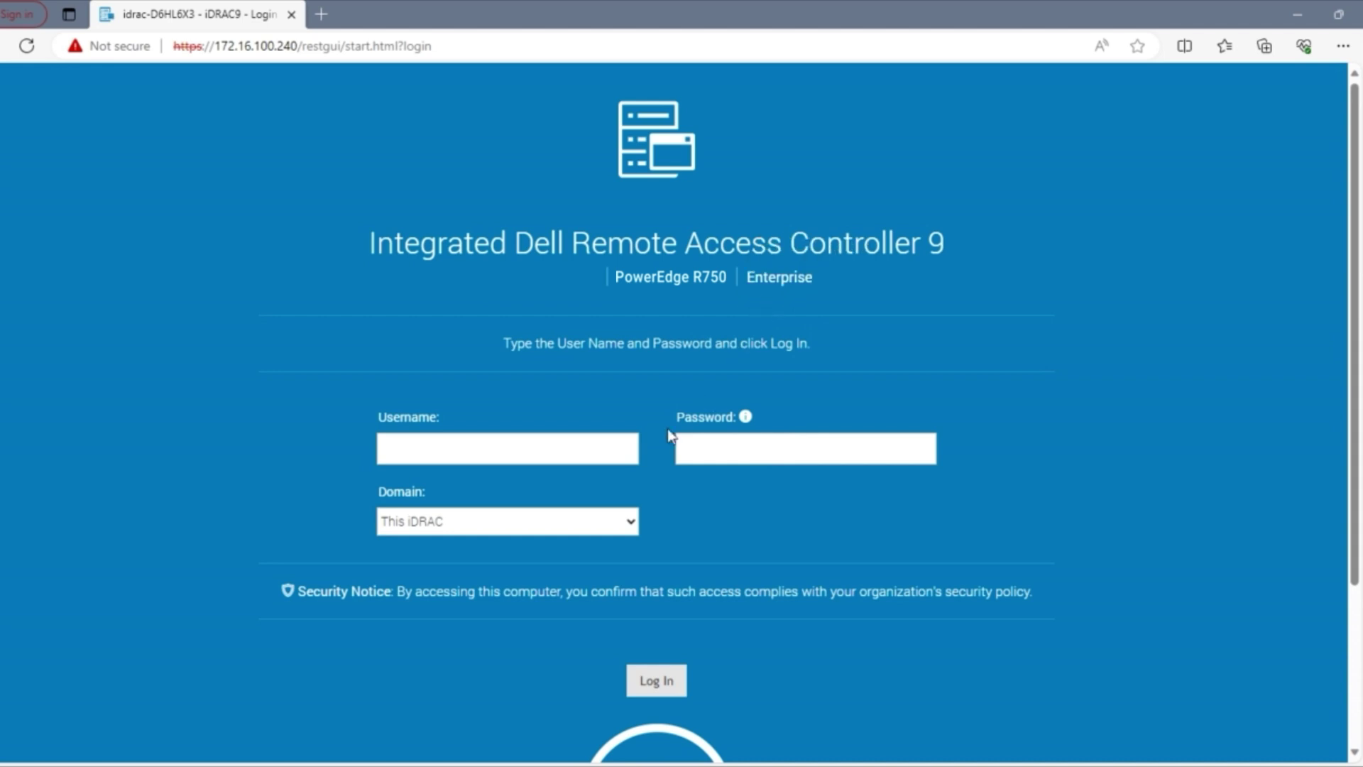
left_click(574, 449)
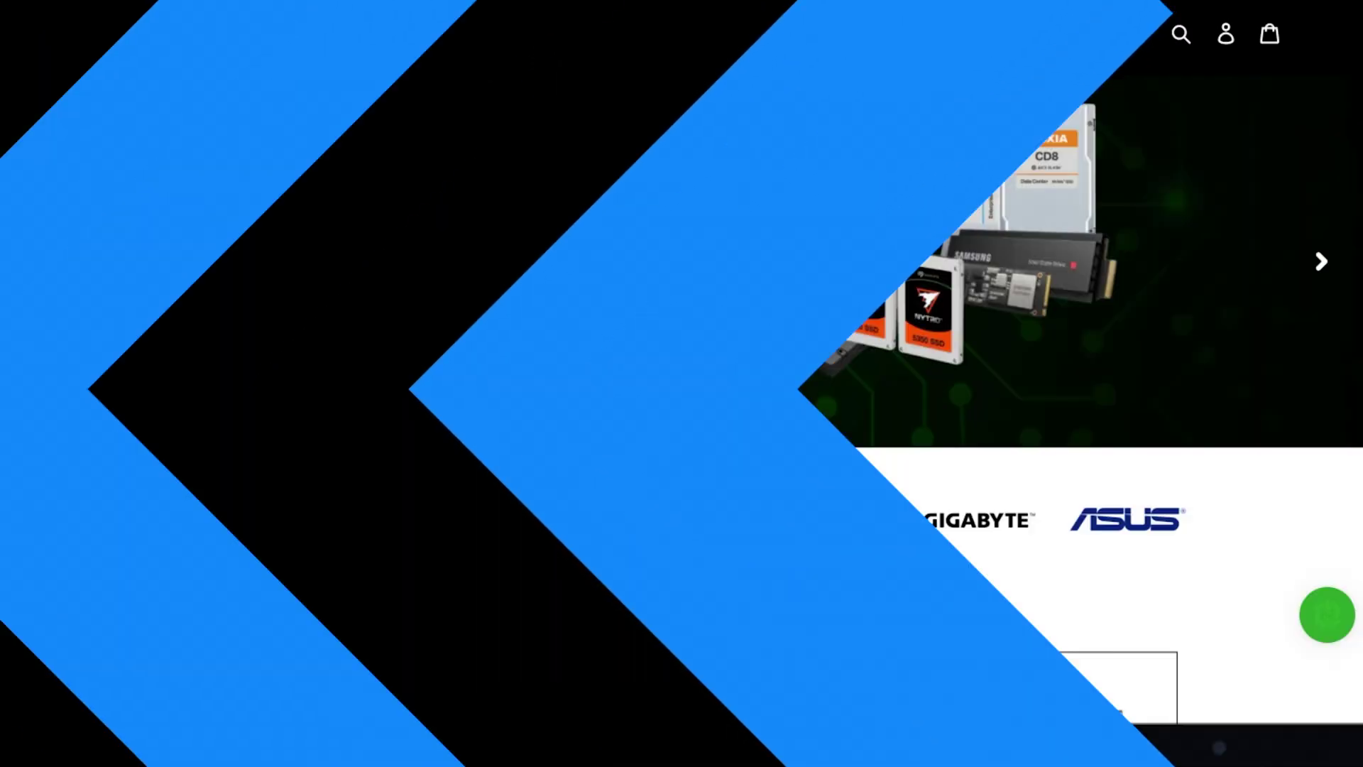
scroll(682, 284, "down", 1)
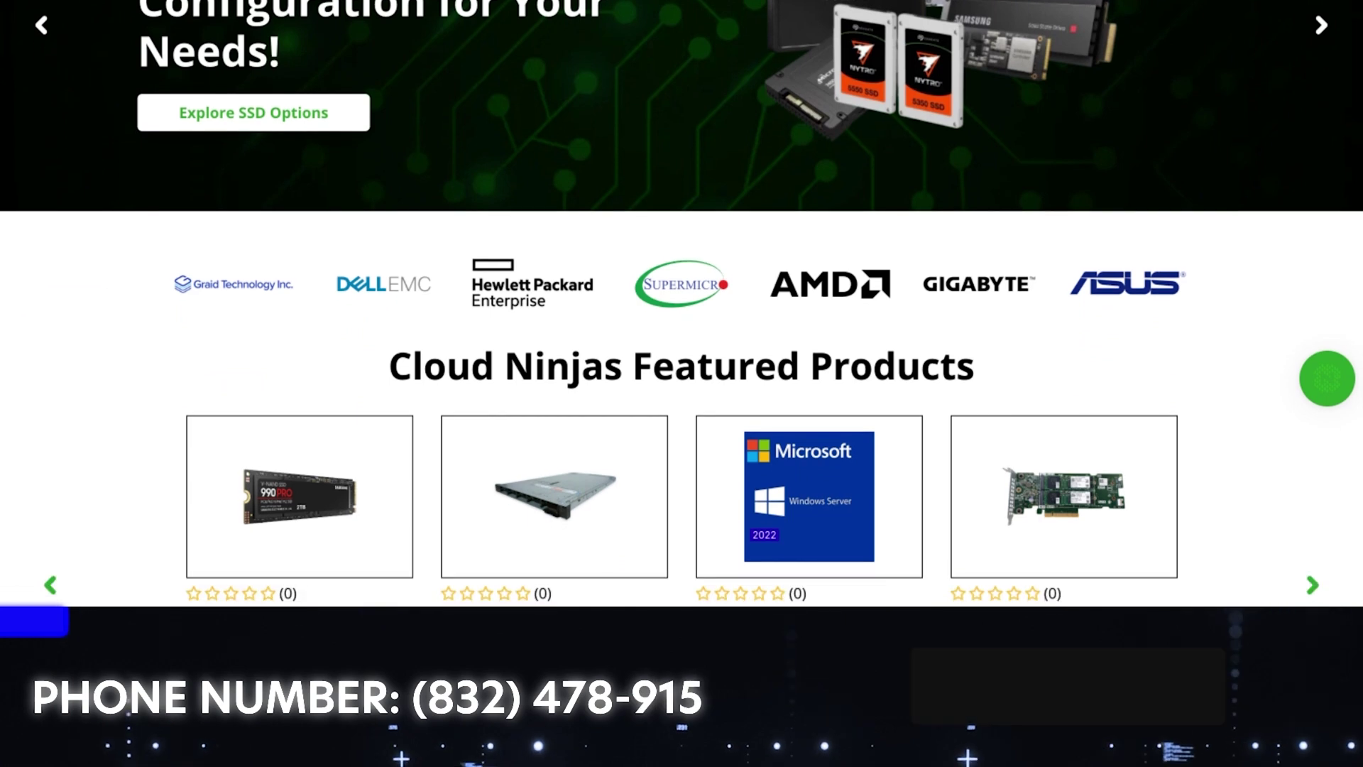